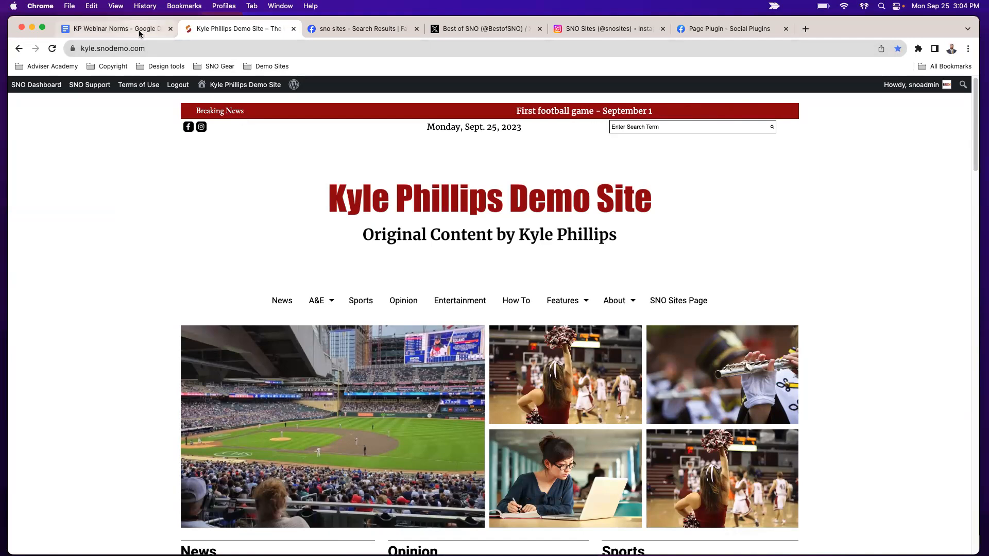
Open the Site Designer in the design options to view the desktop header layout.
mouse_move(36, 84)
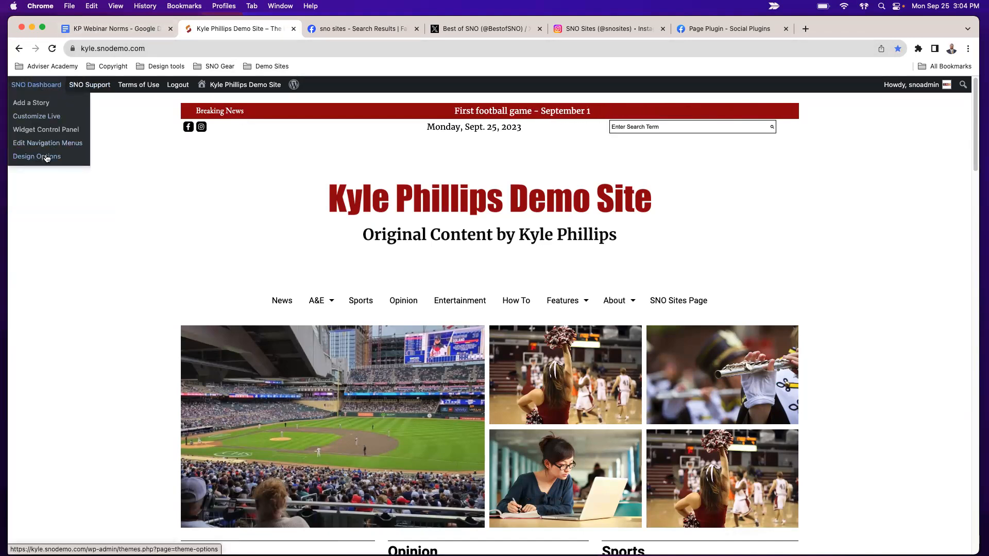
click(46, 156)
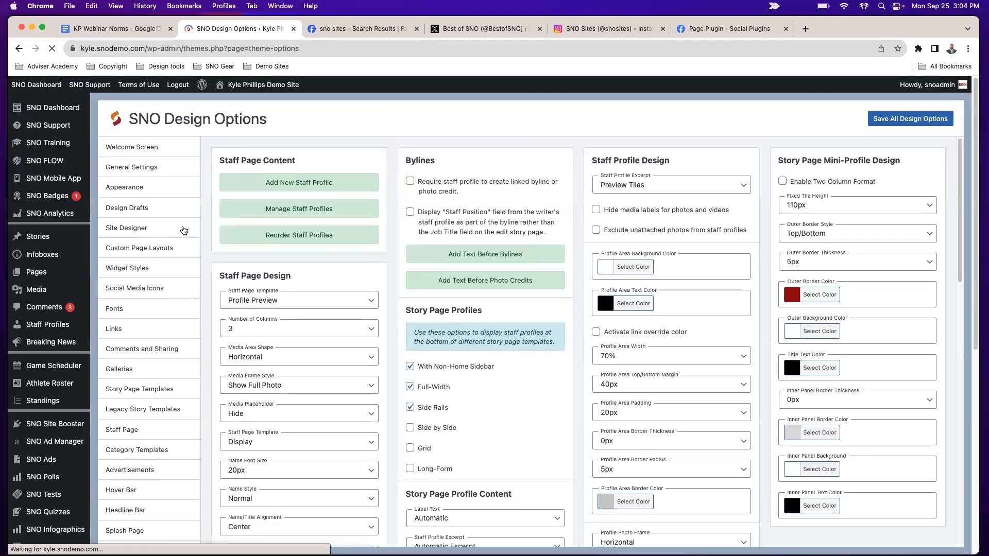
click(184, 230)
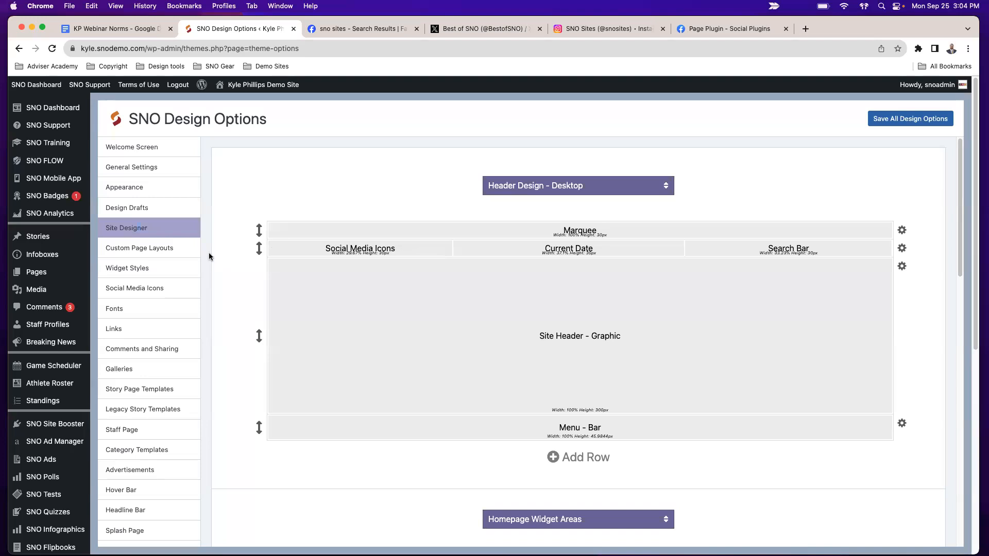
mouse_move(36, 84)
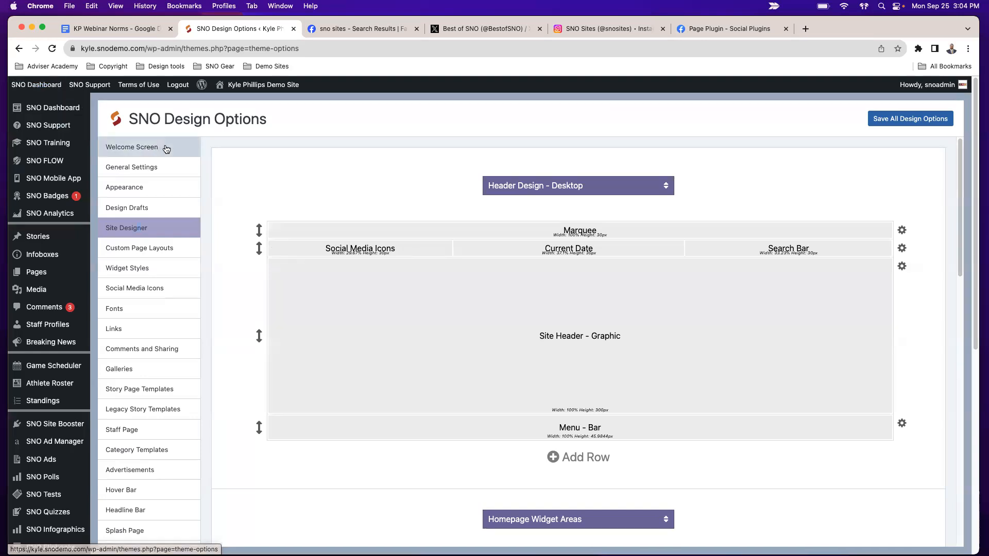
click(151, 296)
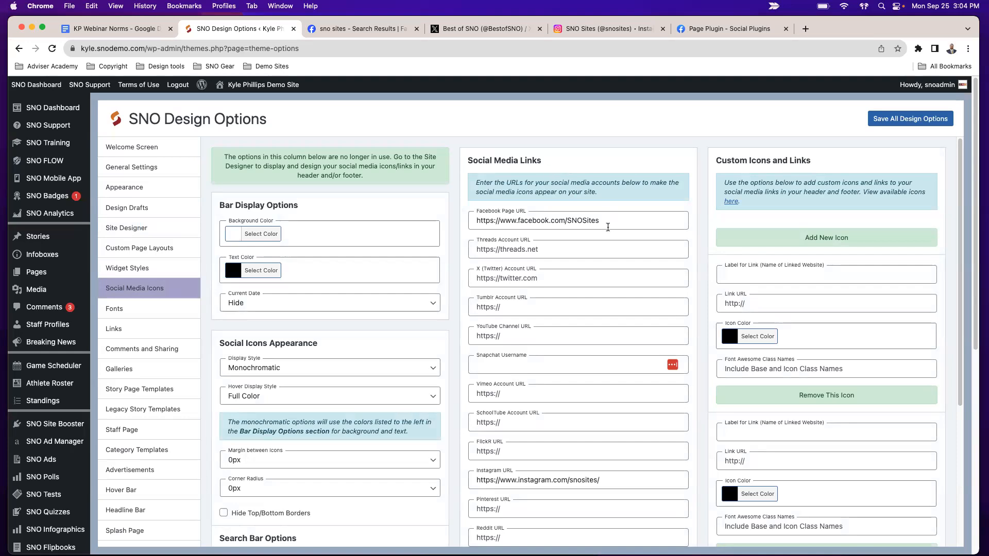
scroll(572, 330, down, 1)
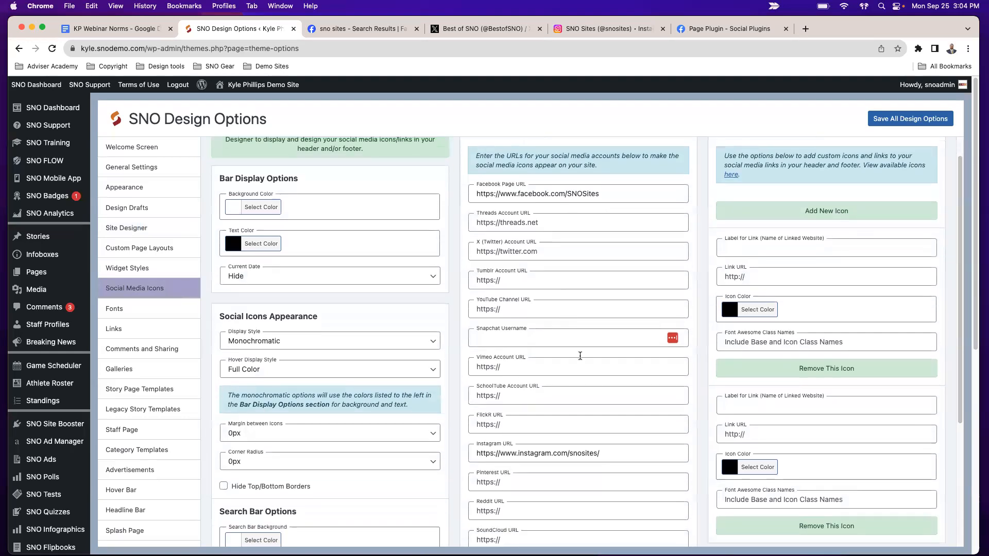
scroll(587, 387, down, 1)
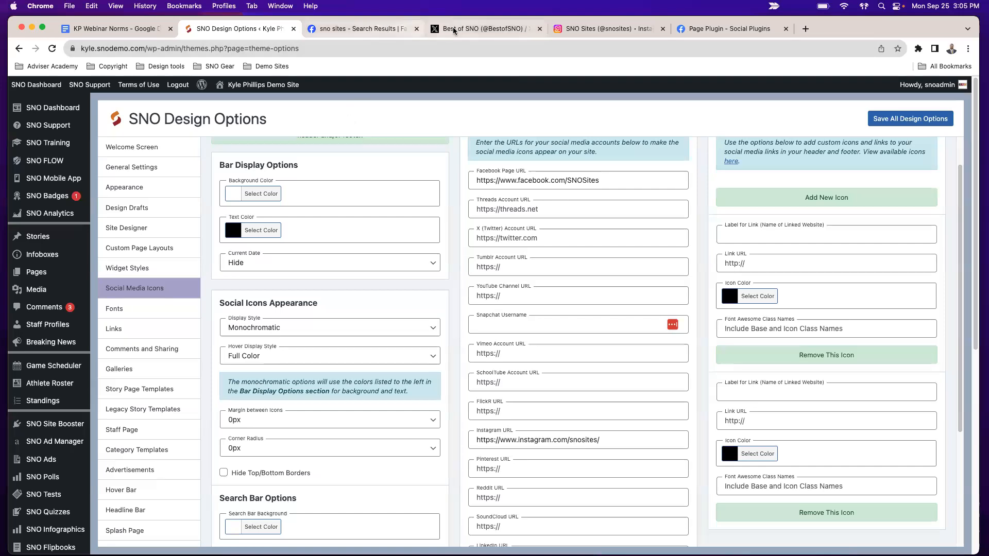
key(super+4)
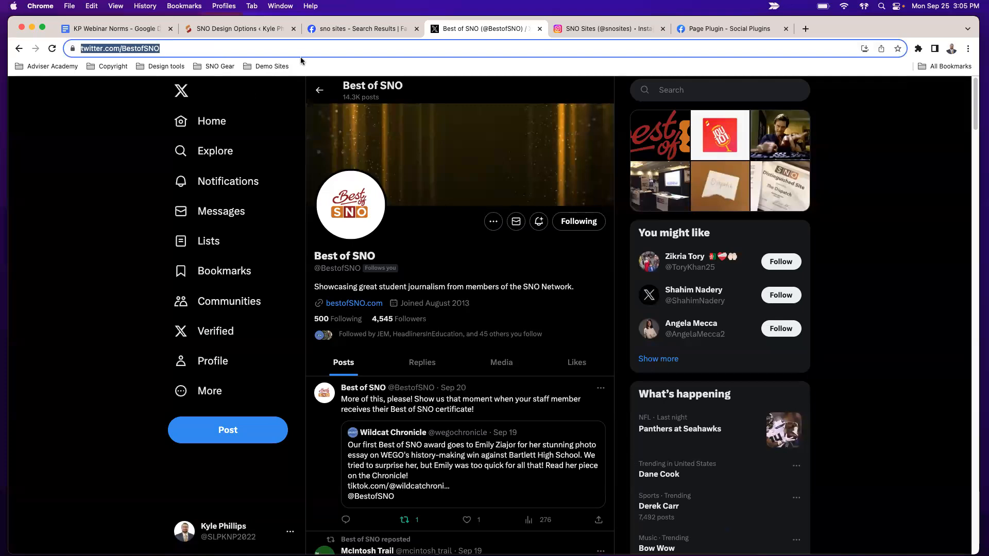
click(227, 30)
click(542, 230)
text(/BestofSNO)
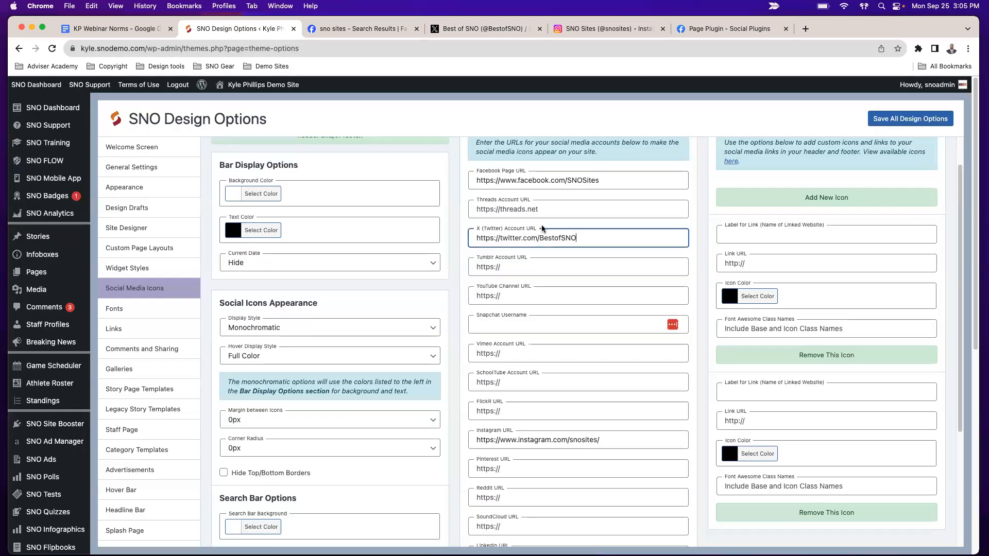
click(896, 119)
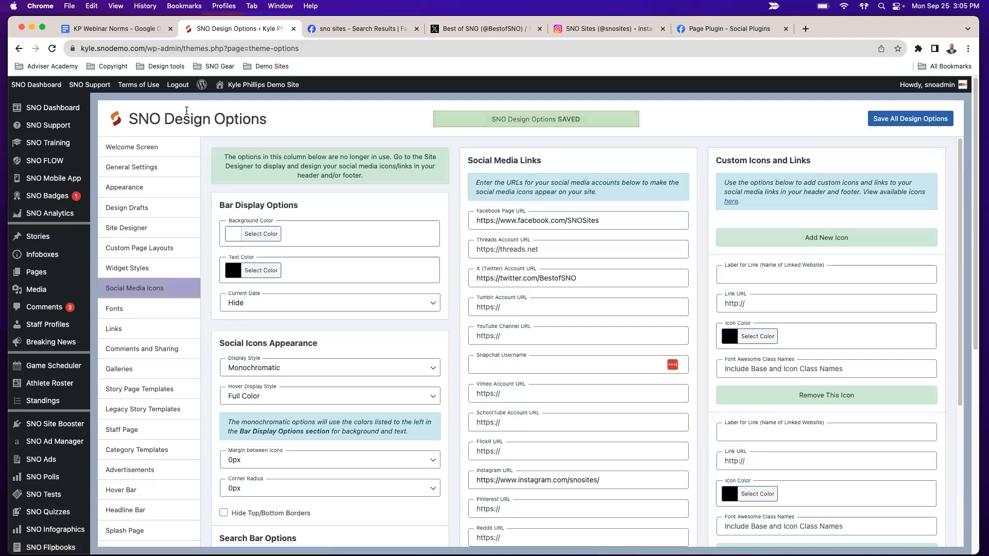
mouse_move(286, 88)
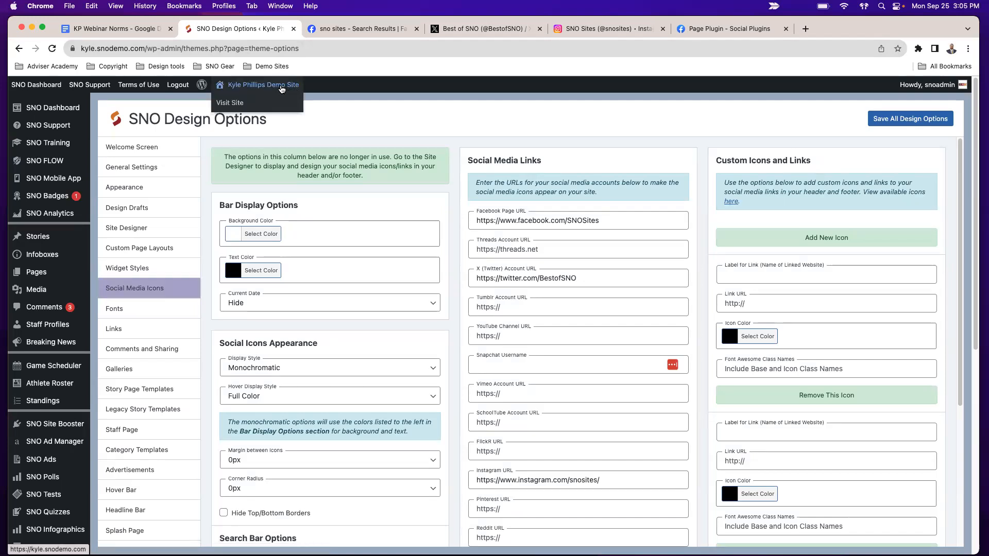
click(281, 90)
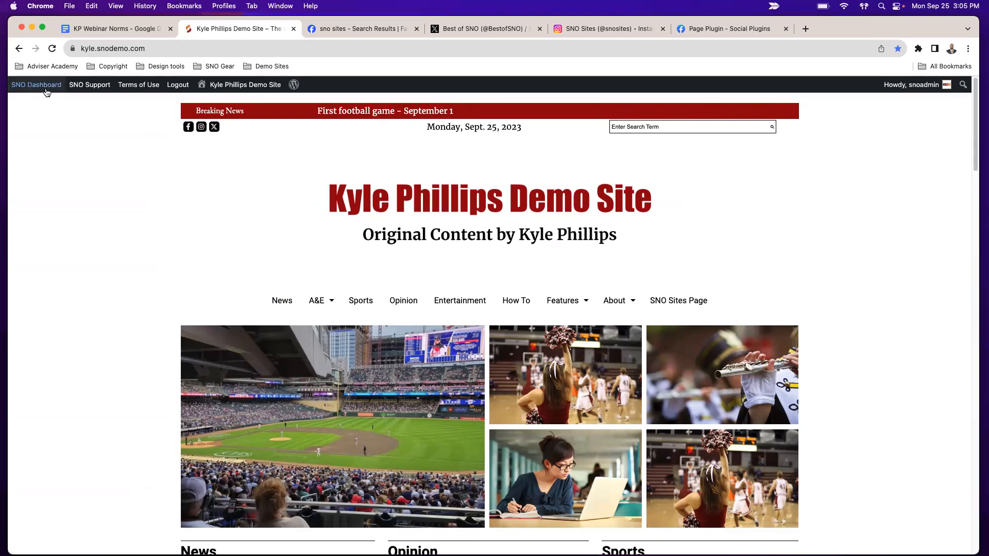
Clear the X (Twitter) account URL in the design options' social media links and save the design options.
mouse_move(36, 84)
click(63, 156)
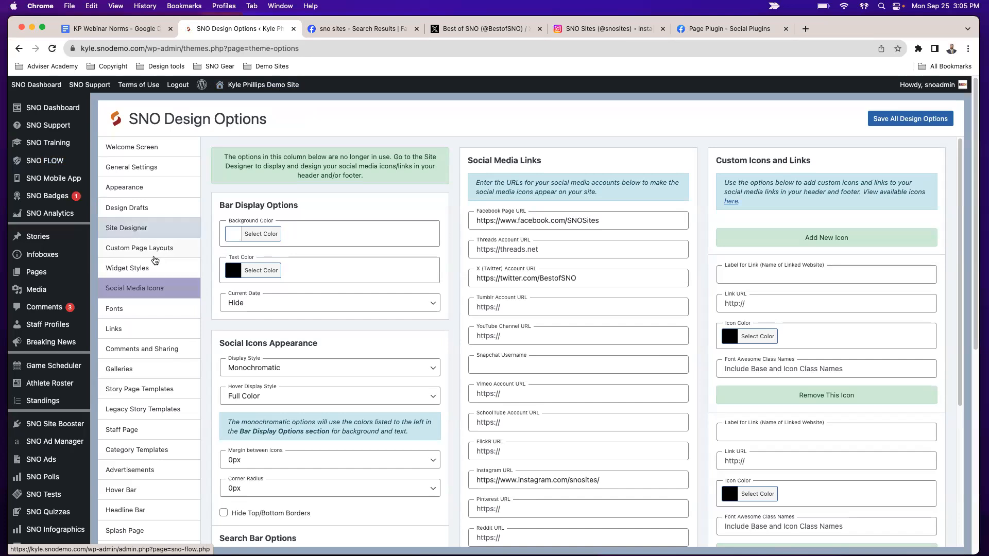
drag(582, 278, 469, 278)
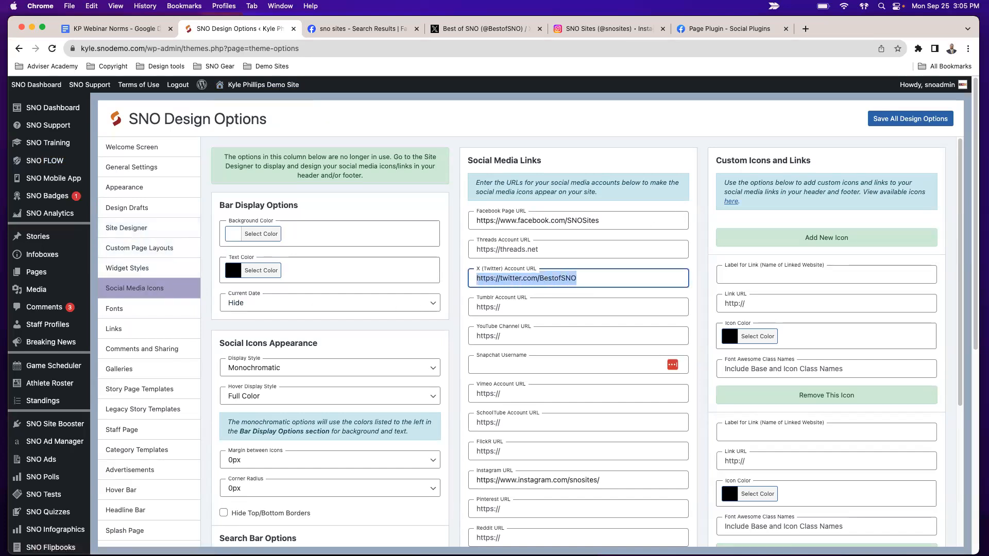
key(BackSpace)
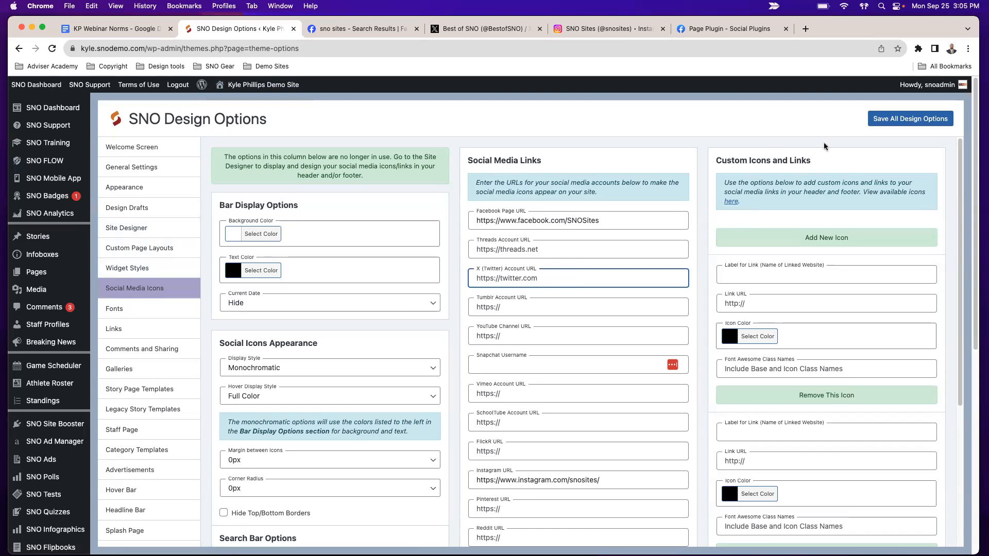
click(904, 121)
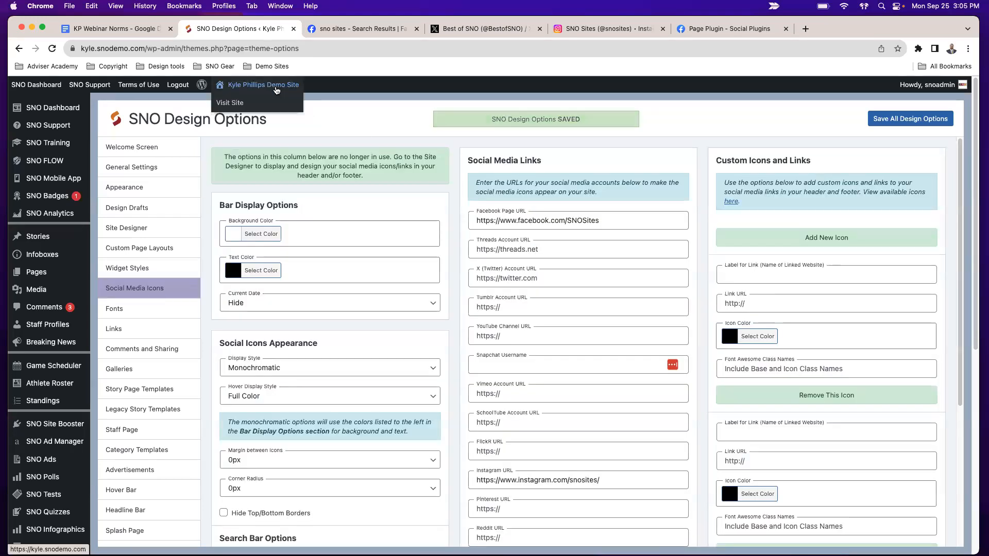
Open the homepage and view its embedded Twitter and Instagram feeds.
click(277, 90)
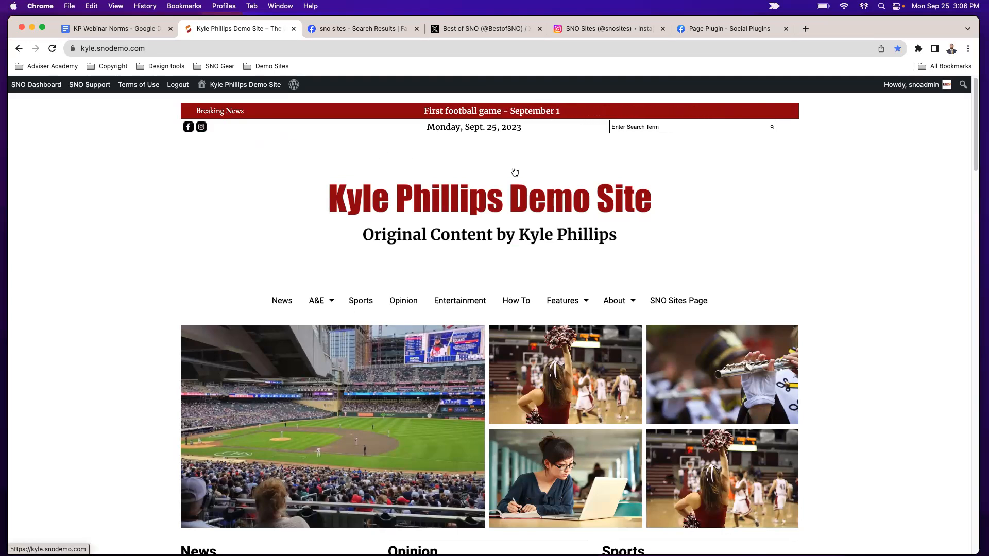
scroll(495, 155, down, 5)
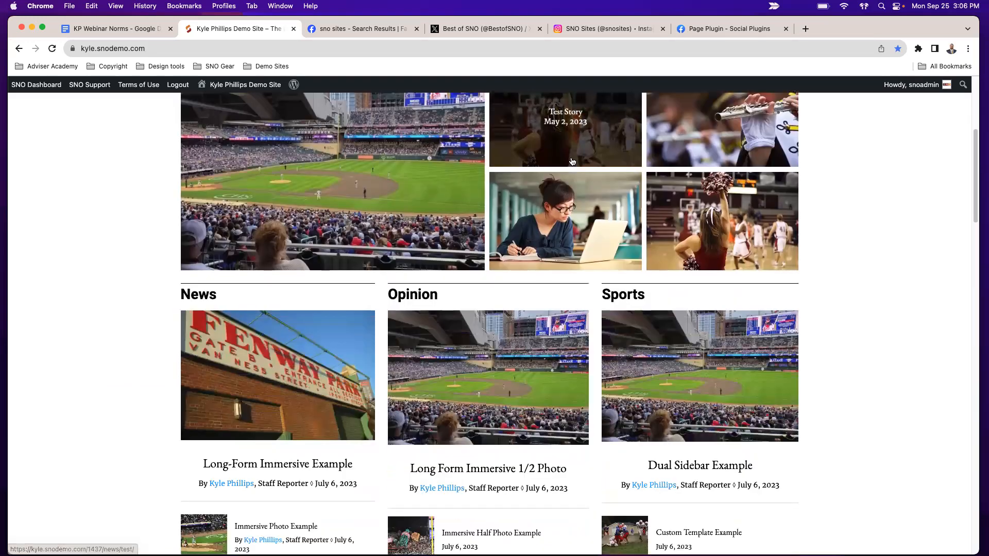
scroll(572, 162, down, 15)
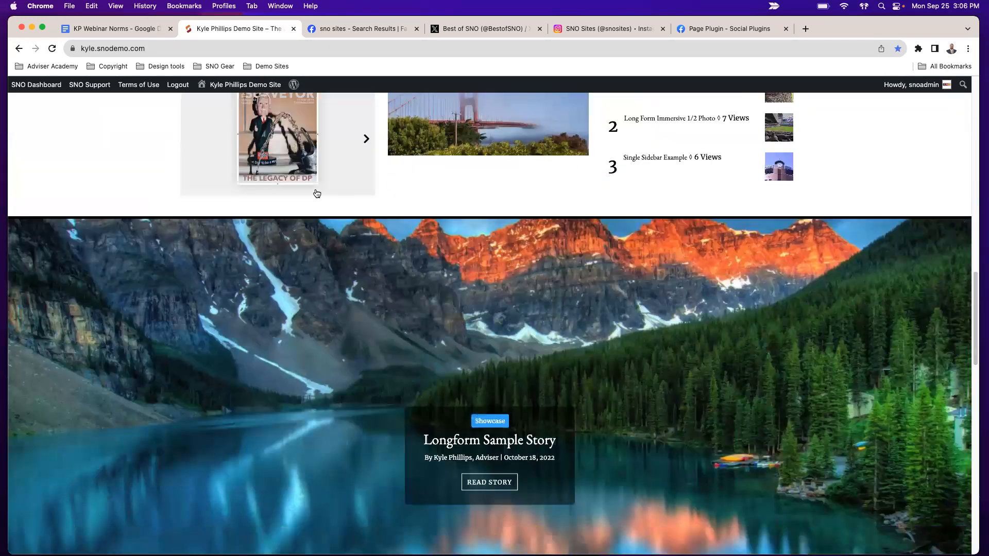
scroll(317, 193, down, 10)
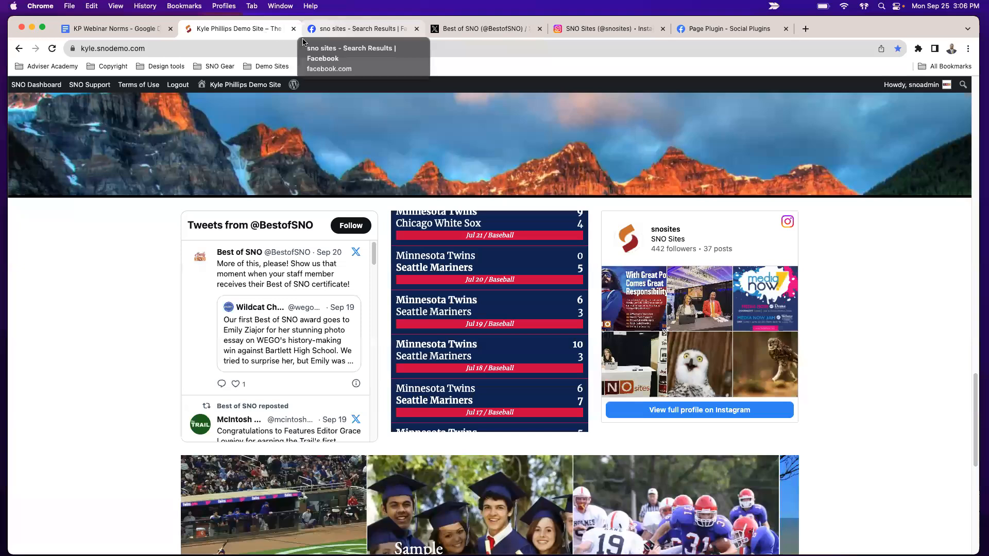
Duplicate the homepage's browser tab and open the Widget Control Panel in the copy.
right_click(262, 36)
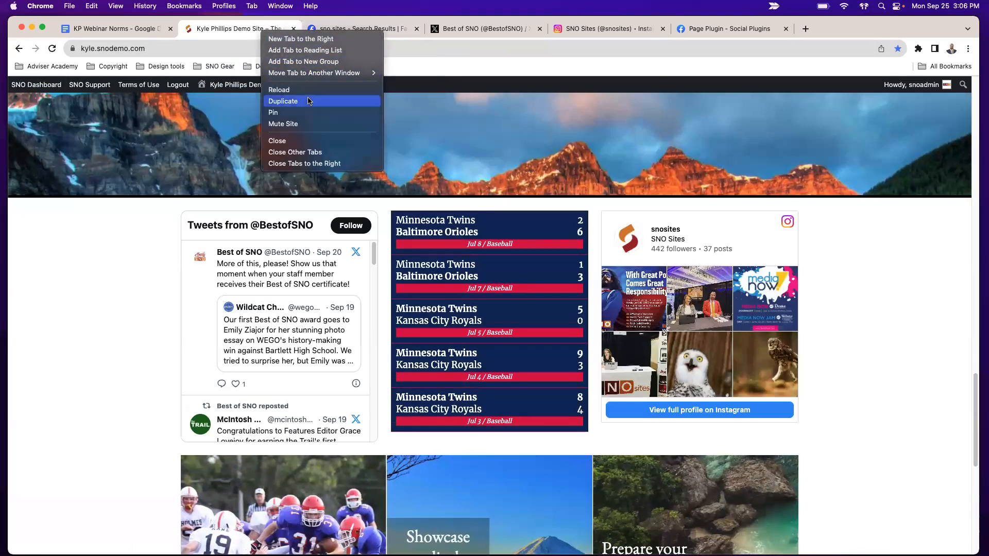
click(308, 100)
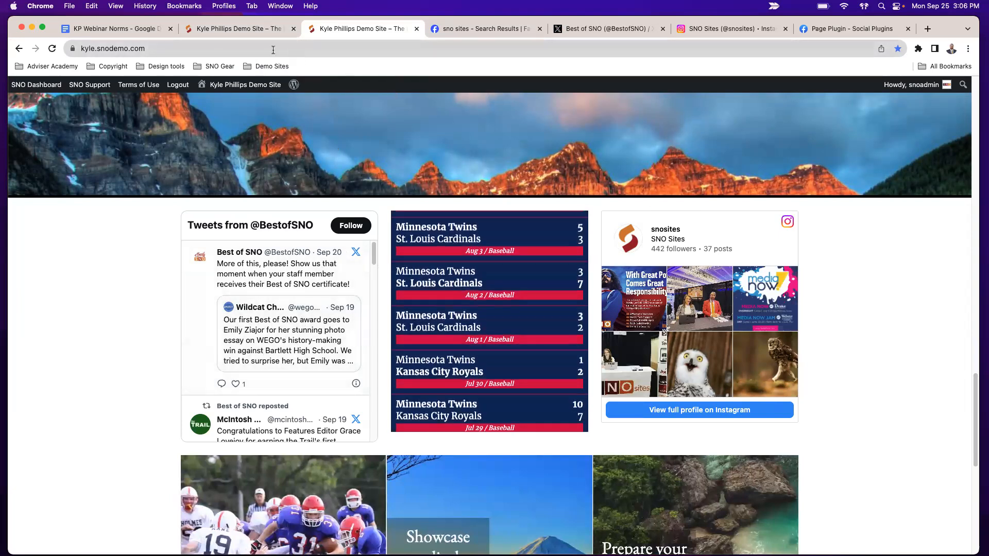
mouse_move(42, 87)
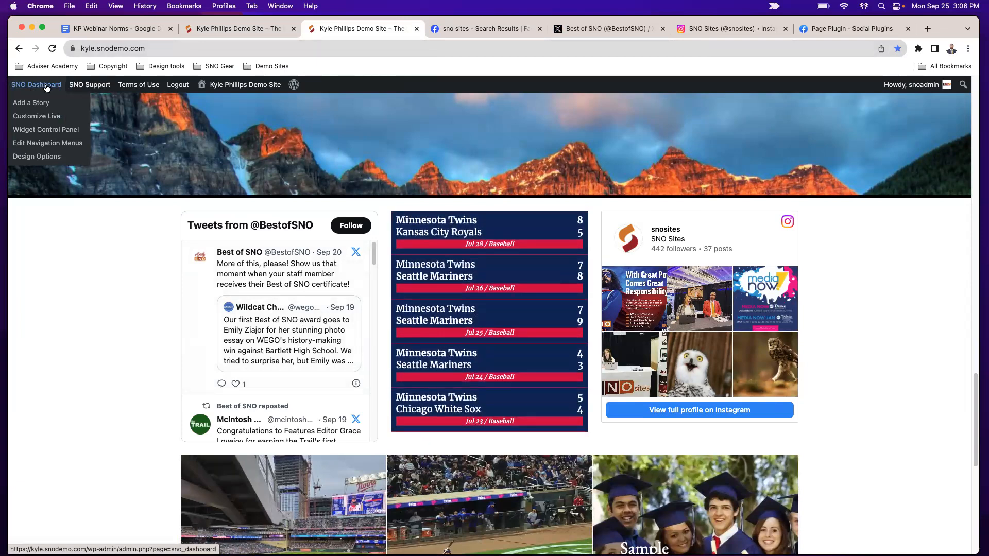
click(55, 132)
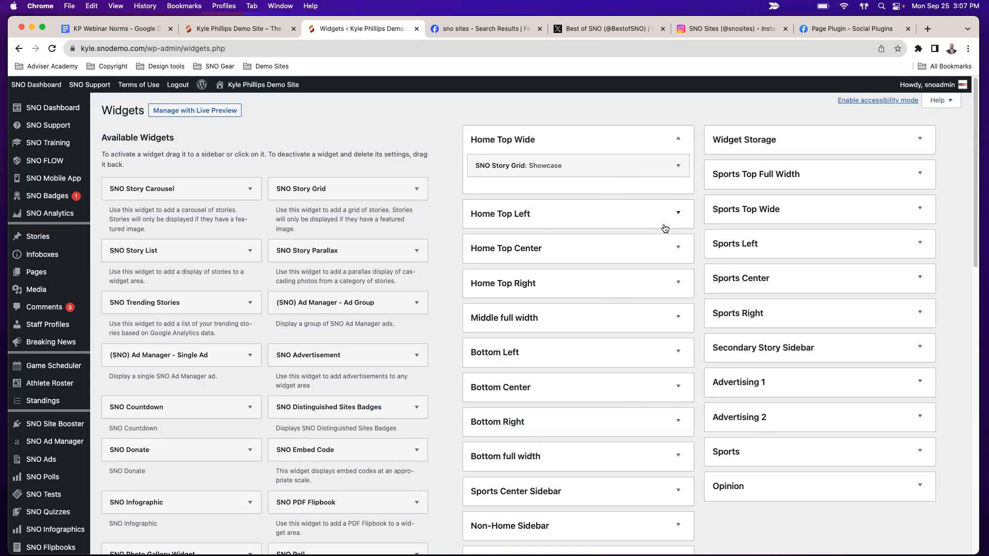
Examine the arrangement of the Homepage Widget Areas in the Site Designer.
mouse_move(36, 85)
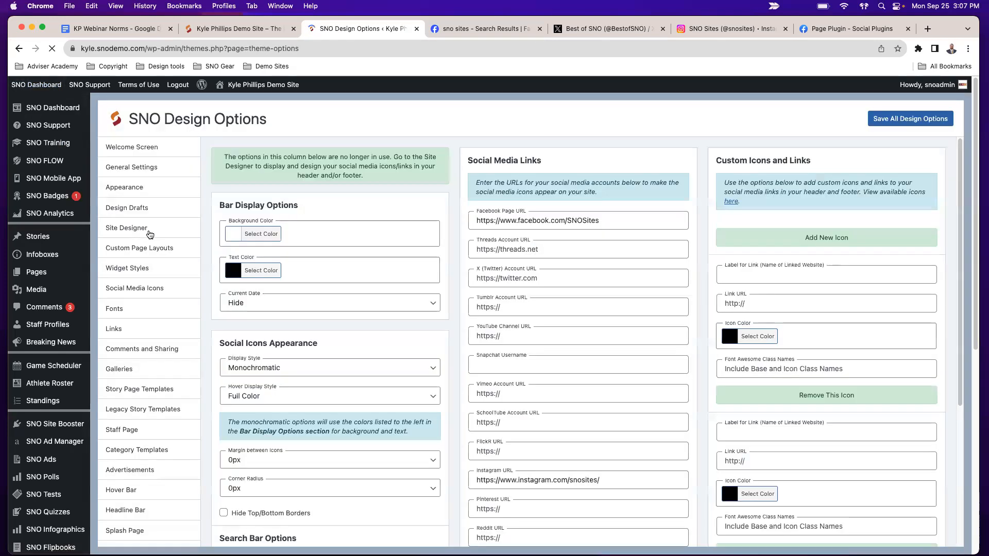
click(150, 235)
scroll(592, 267, down, 9)
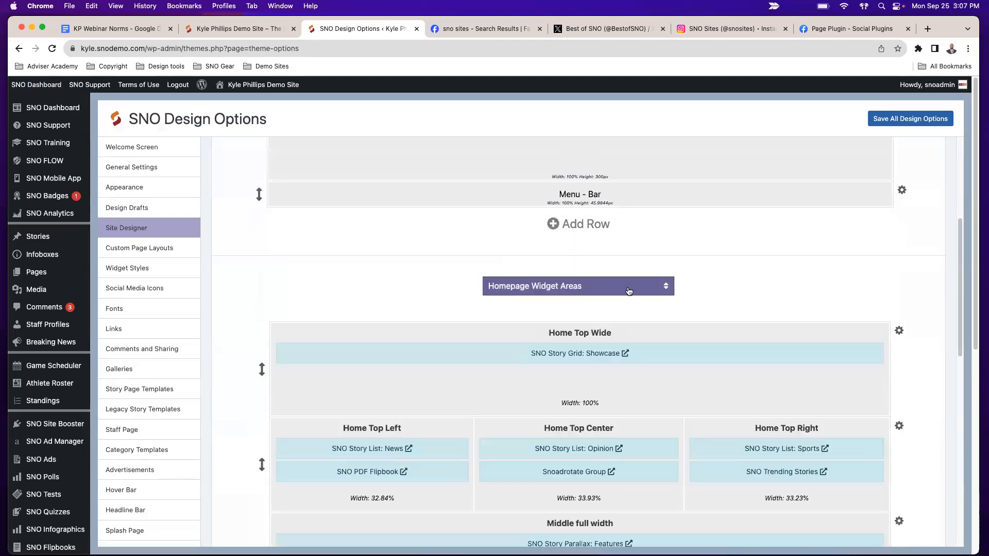
scroll(598, 206, down, 3)
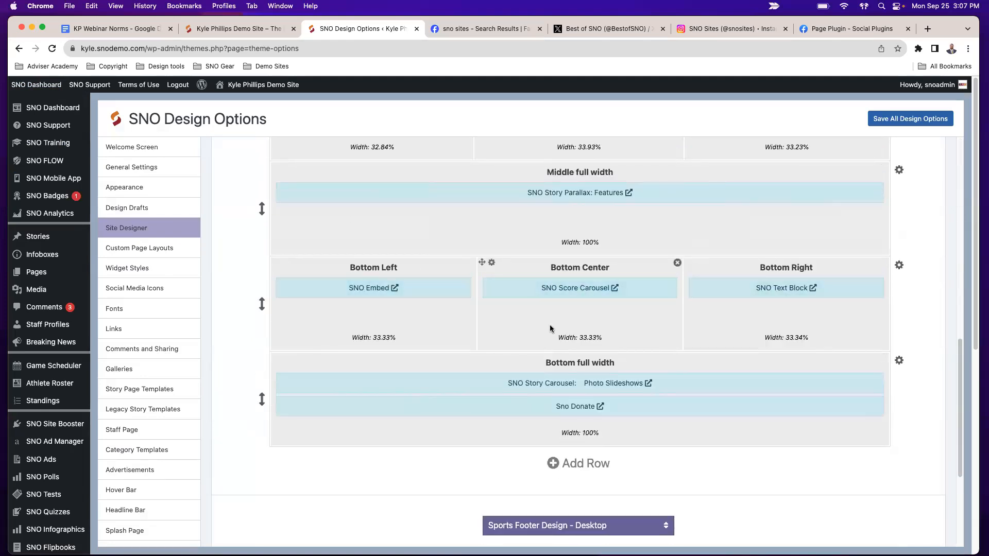
scroll(550, 329, up, 1)
scroll(594, 308, up, 8)
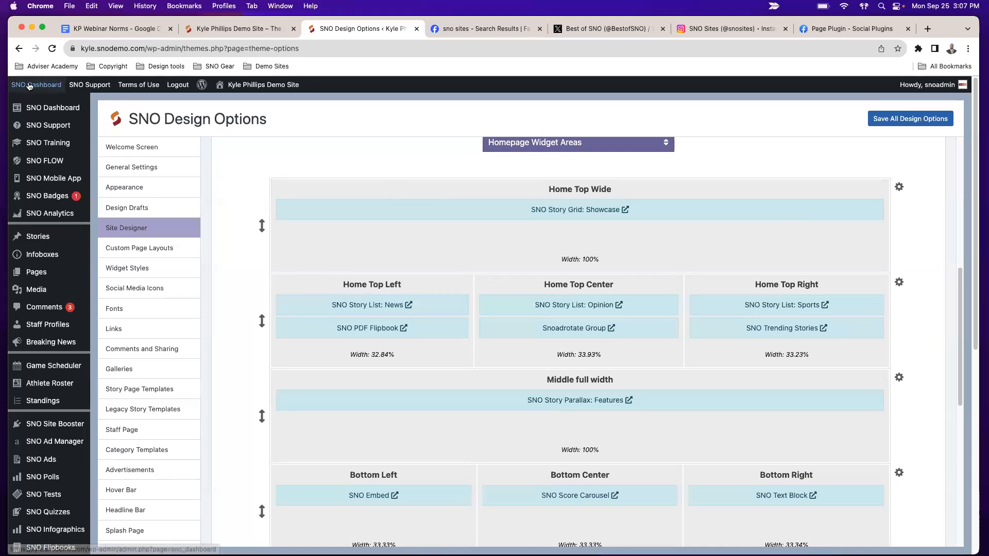
Reopen the Widget Control Panel and expand the Home Top Left, Home Top Center, Bottom Left, Bottom Center and Bottom Right areas.
mouse_move(30, 86)
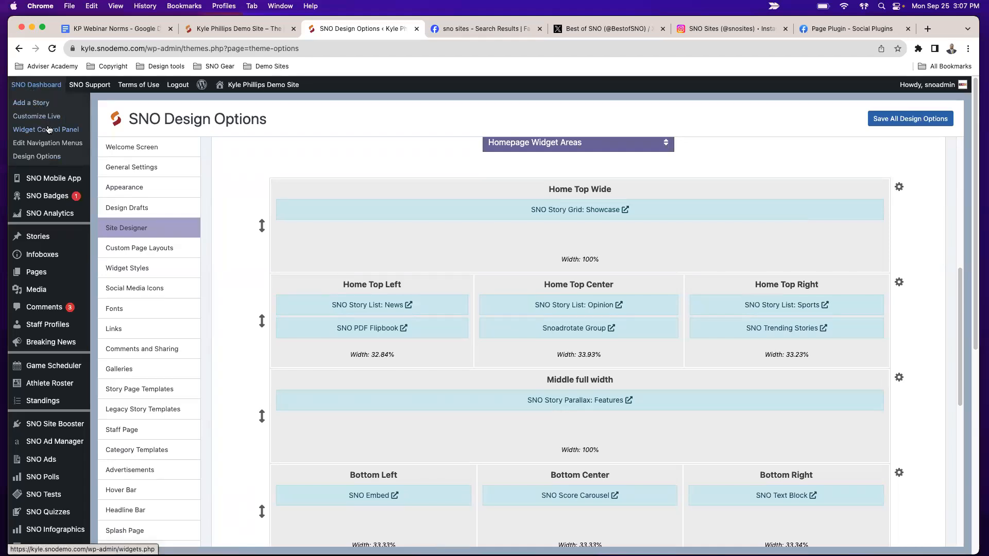
click(49, 132)
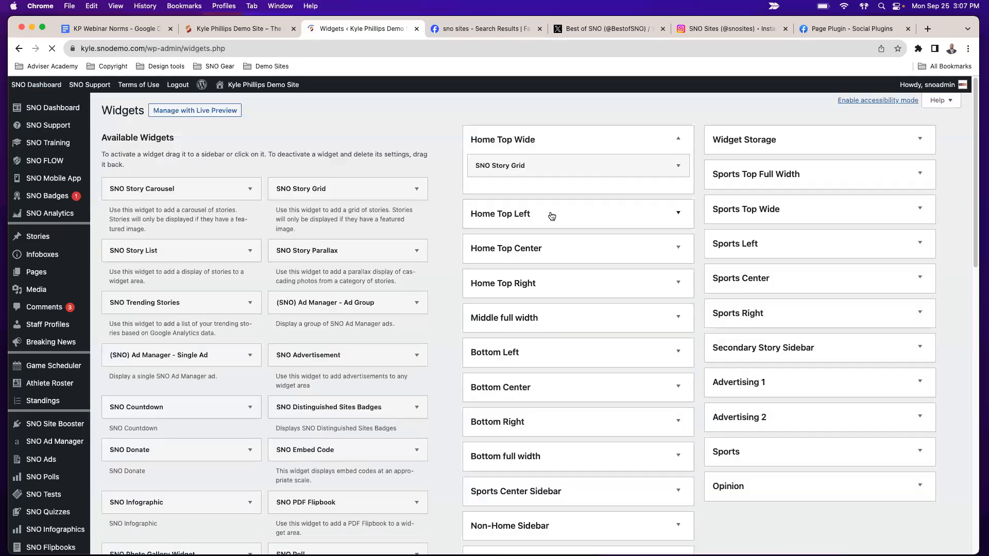
click(679, 215)
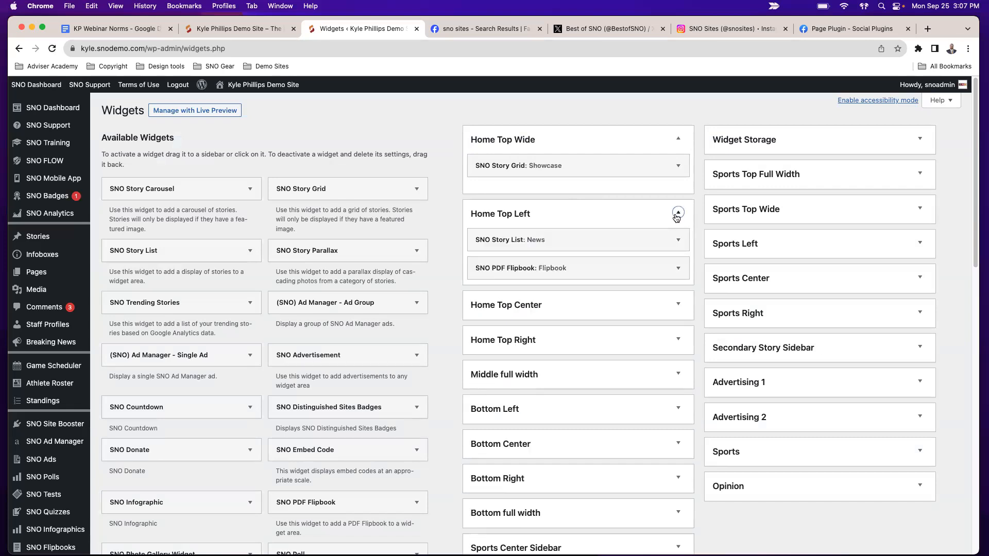
click(678, 307)
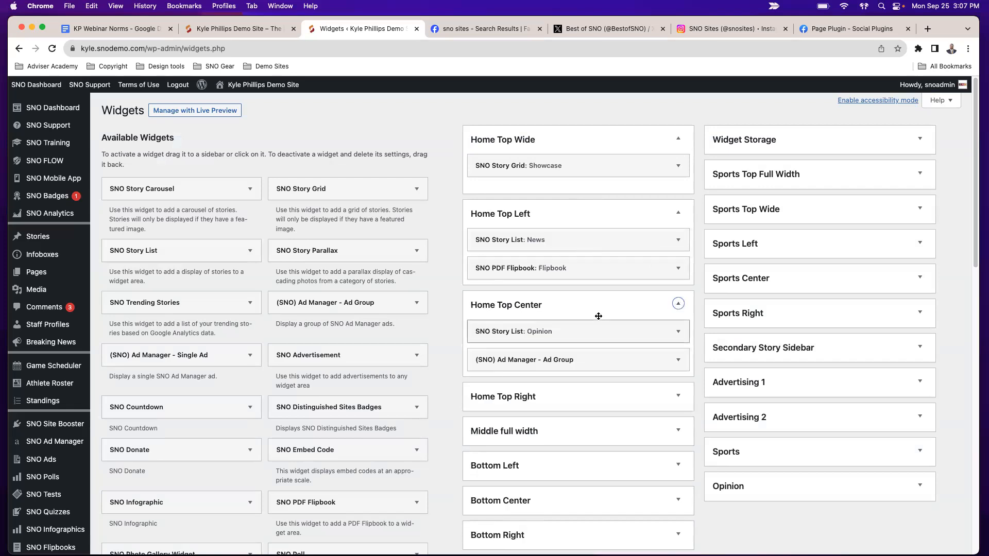
scroll(608, 360, down, 3)
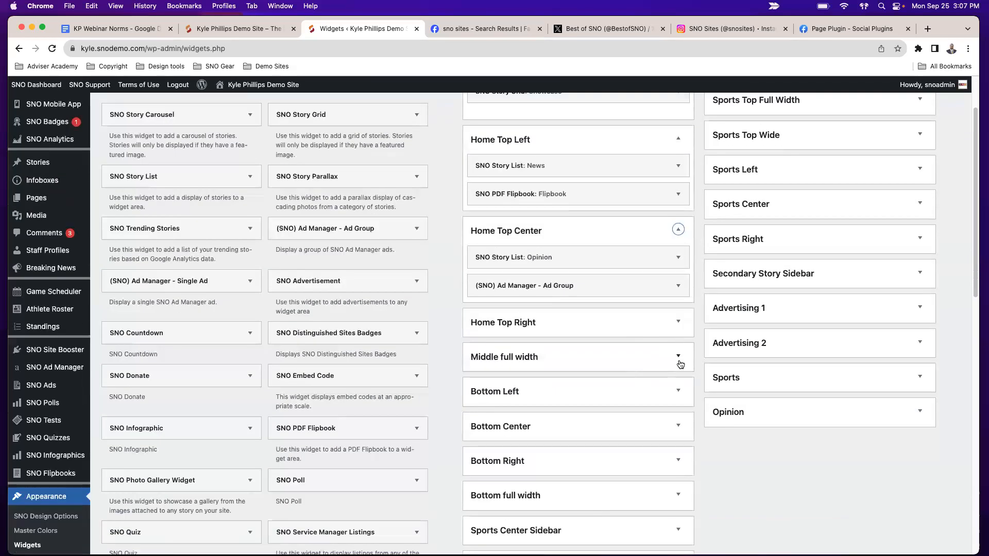
click(678, 391)
scroll(670, 402, down, 1)
click(677, 436)
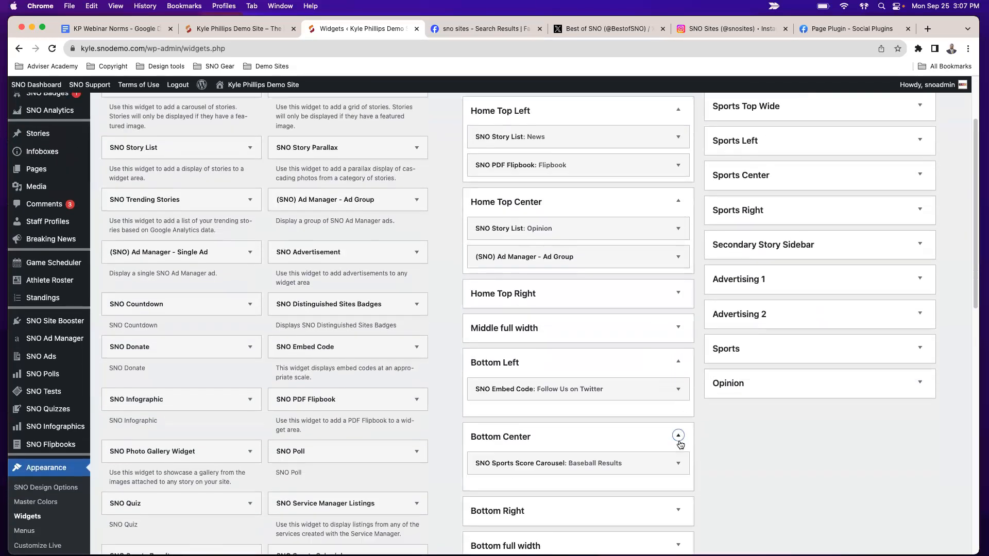
click(678, 510)
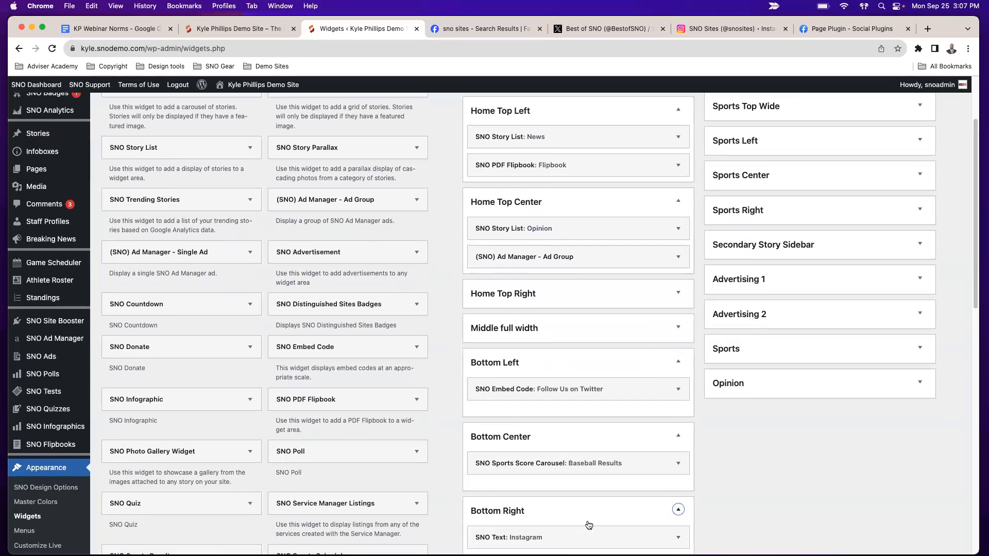
Add an SNO Embed Code widget to the Bottom Left area, below the existing Follow Us on Twitter widget.
scroll(576, 415, down, 1)
scroll(576, 416, down, 1)
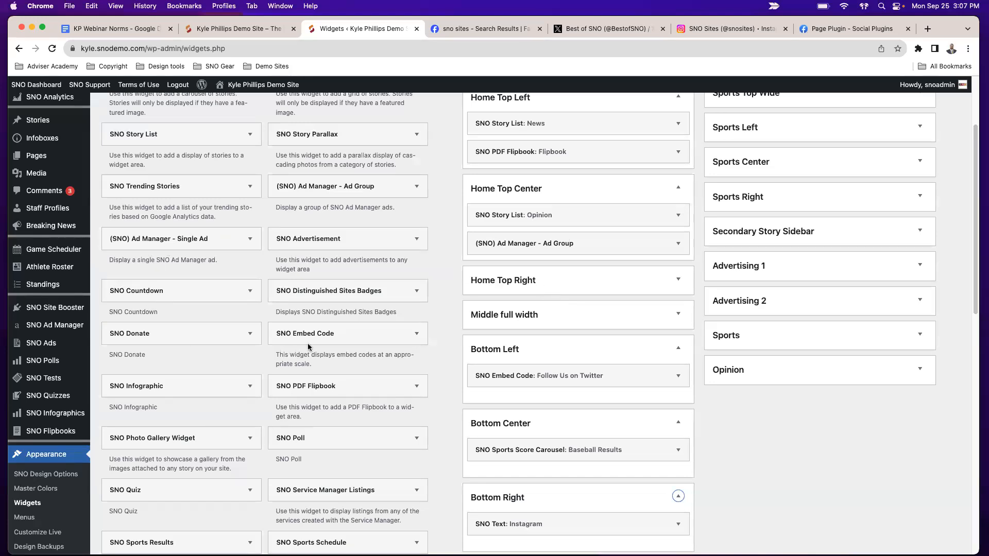
drag(311, 338, 565, 405)
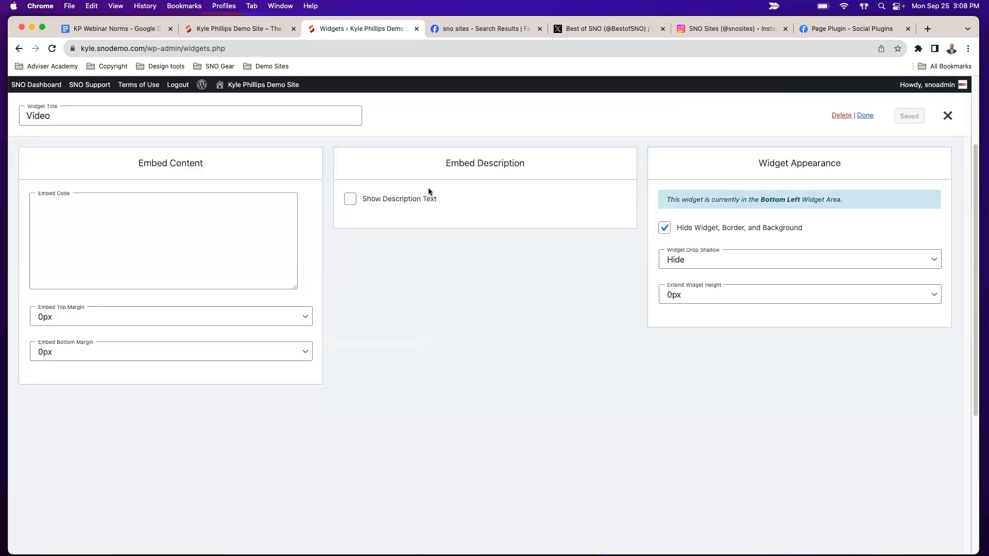
click(601, 28)
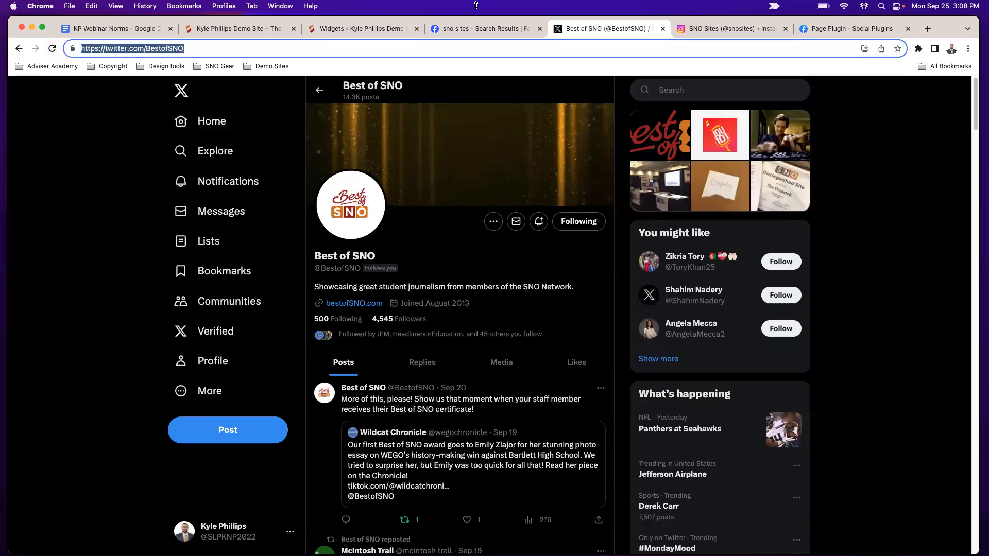
click(336, 29)
click(132, 222)
text(https://twitter.com/BestofSNO)
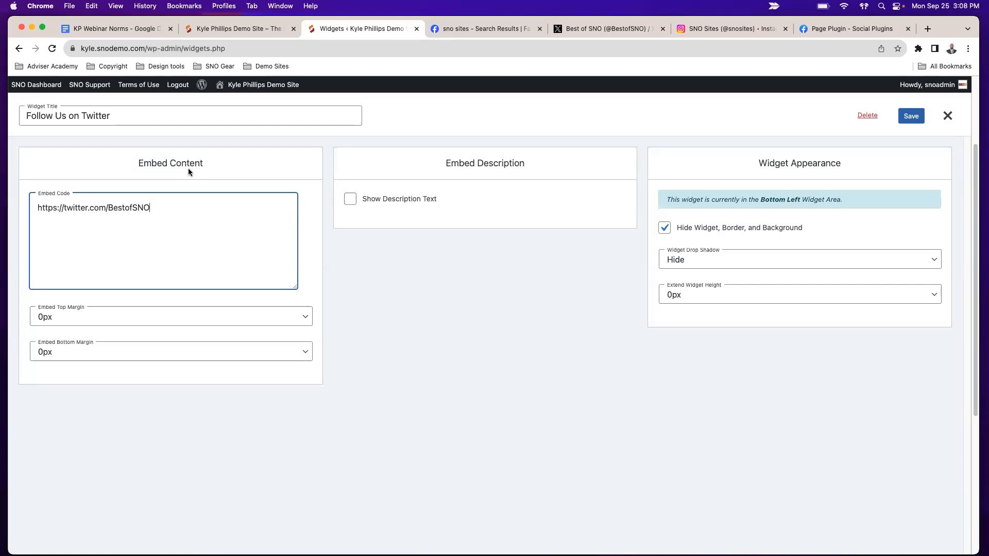
Turn off hiding of the widget, border and background, shorten the widget title to Twitter, and save the widget.
click(664, 228)
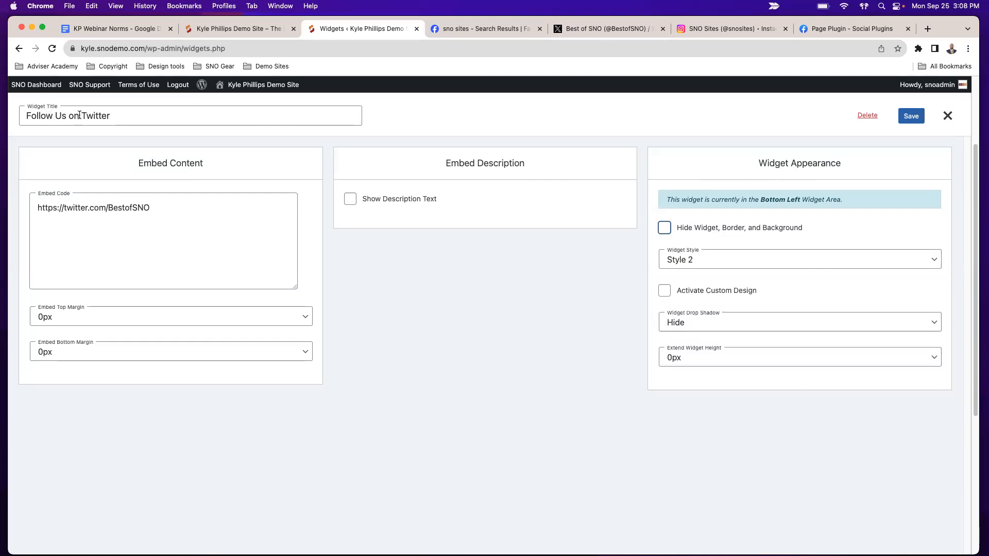
drag(80, 114, 10, 117)
key(BackSpace)
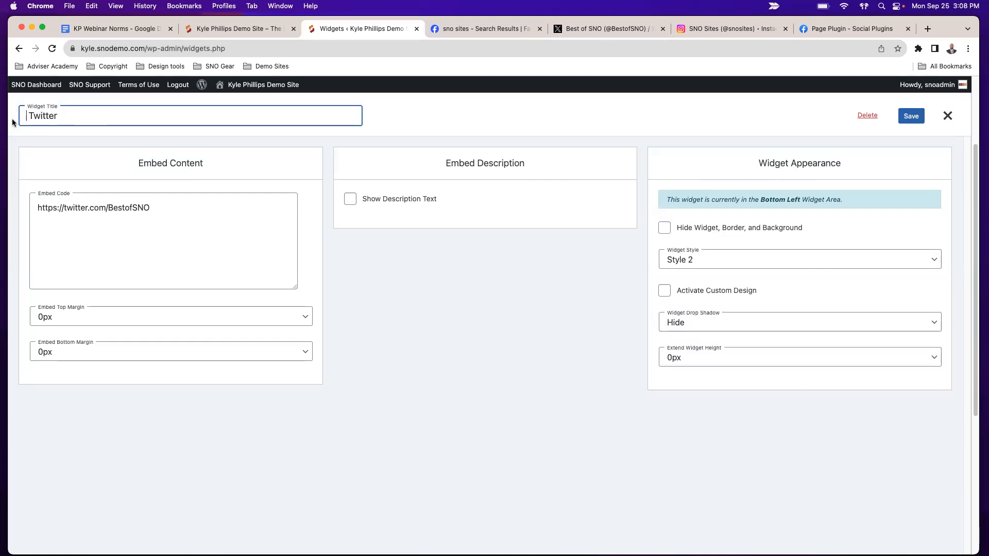
key(BackSpace)
click(911, 116)
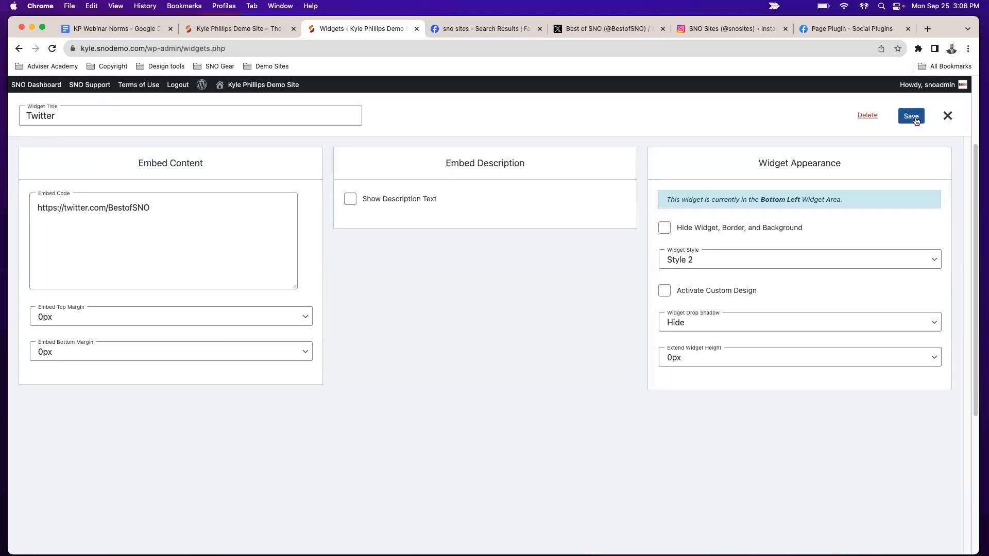
Reload the homepage and examine the titled Twitter feed below the untitled one.
click(256, 30)
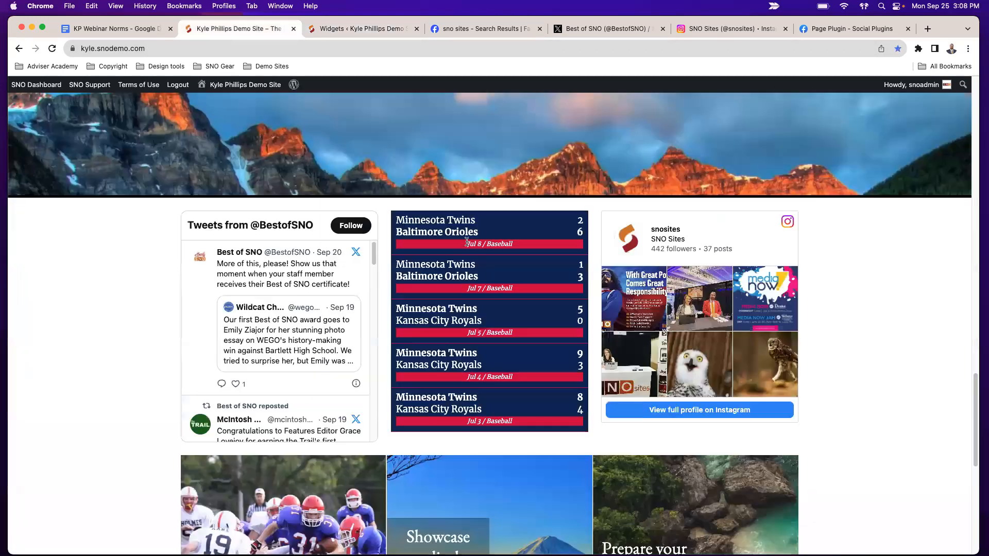
key(super+r)
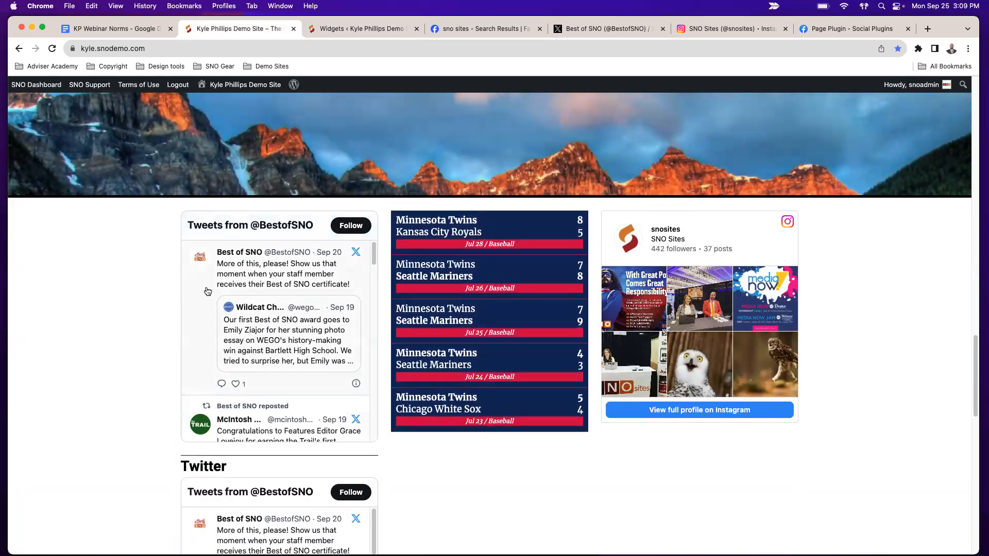
scroll(207, 292, down, 2)
scroll(116, 275, down, 1)
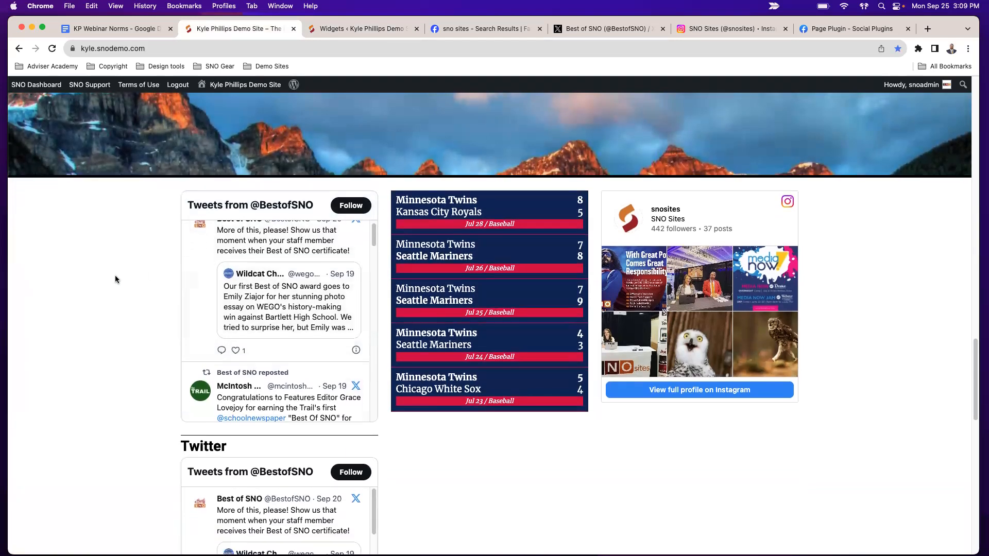
scroll(130, 330, down, 5)
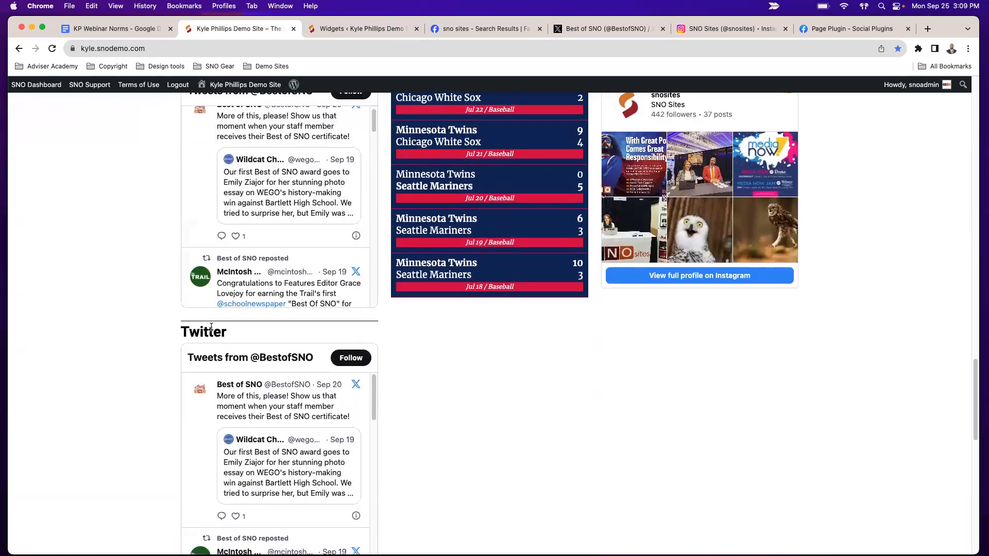
scroll(196, 325, down, 4)
scroll(300, 307, down, 2)
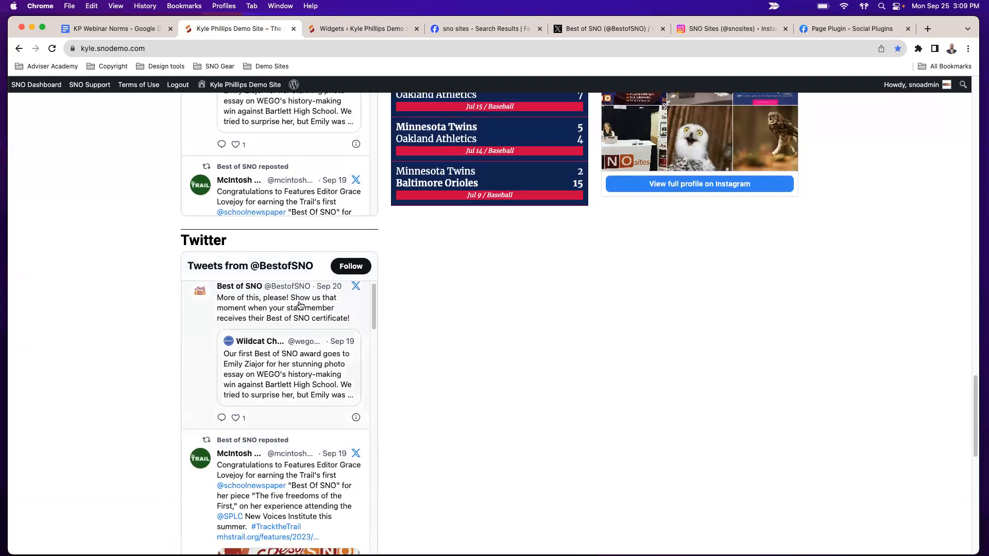
scroll(148, 312, down, 4)
scroll(155, 314, up, 6)
scroll(157, 314, up, 1)
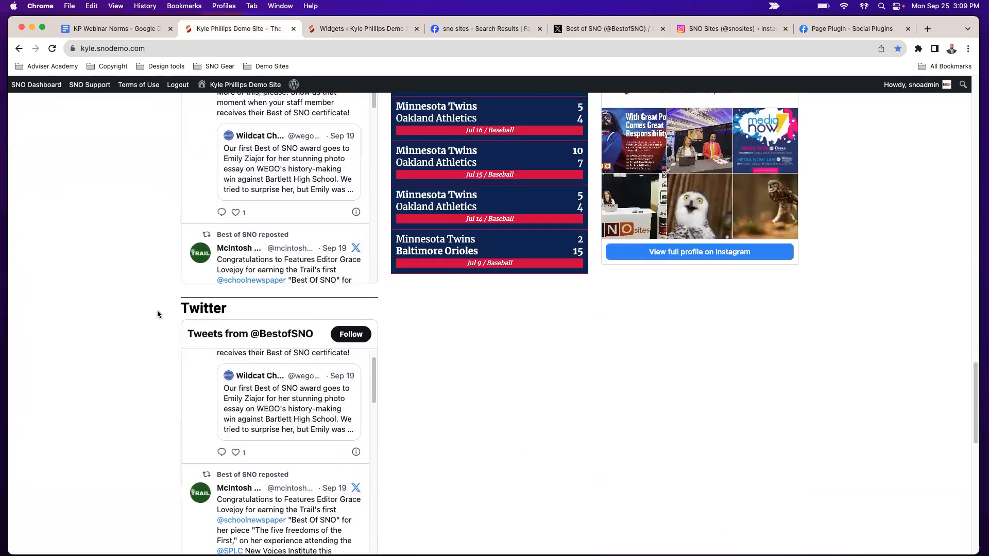
scroll(265, 456, down, 1)
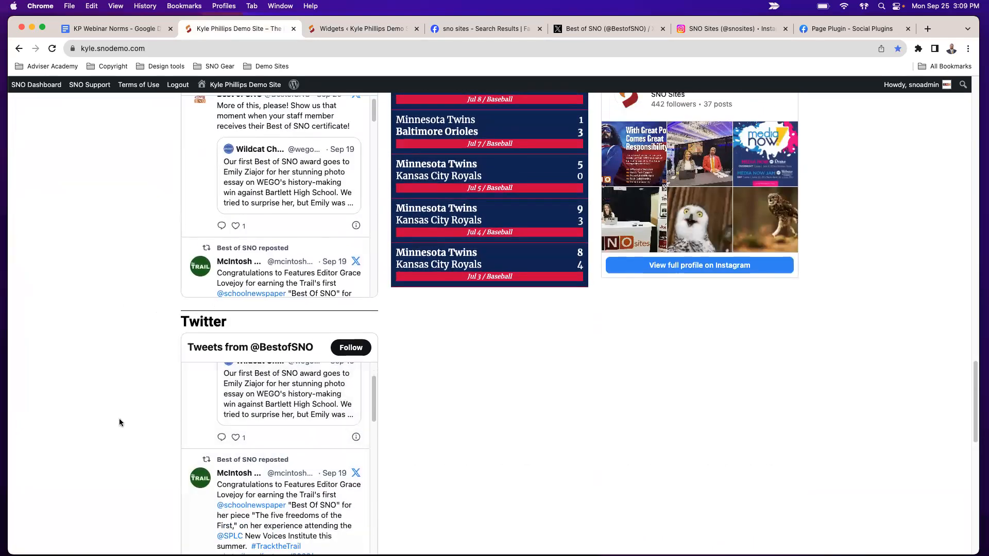
scroll(122, 404, down, 4)
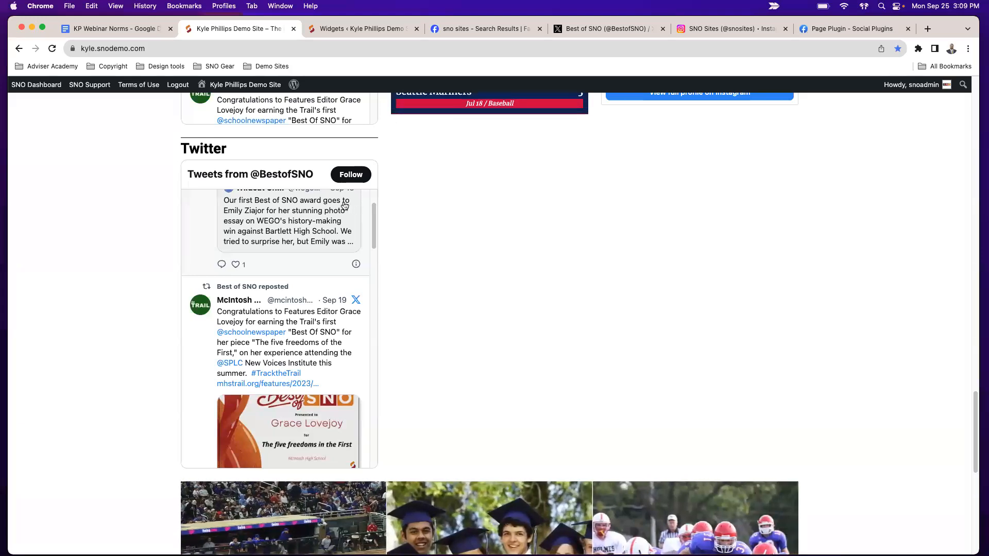
scroll(345, 206, up, 10)
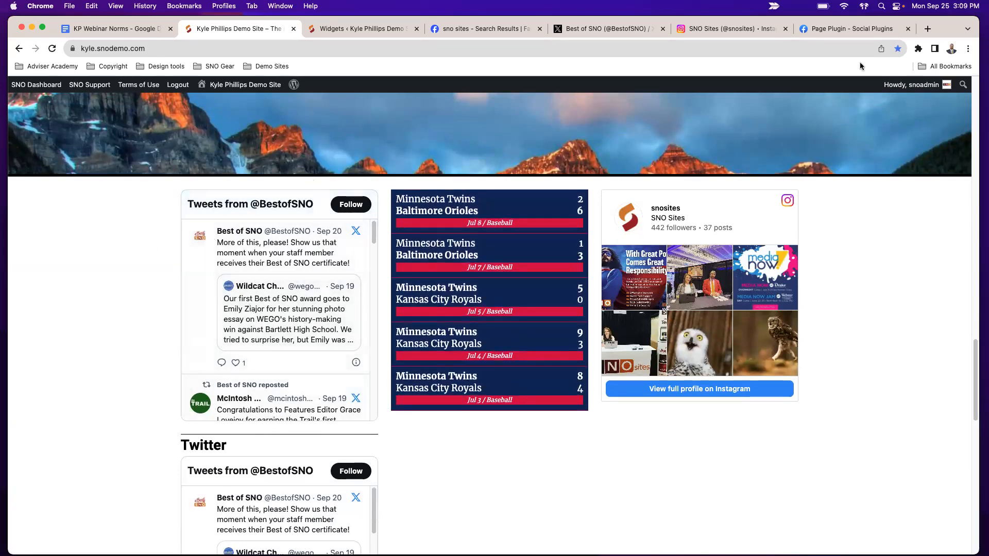
click(927, 28)
text(publish.twitter.com)
key(Return)
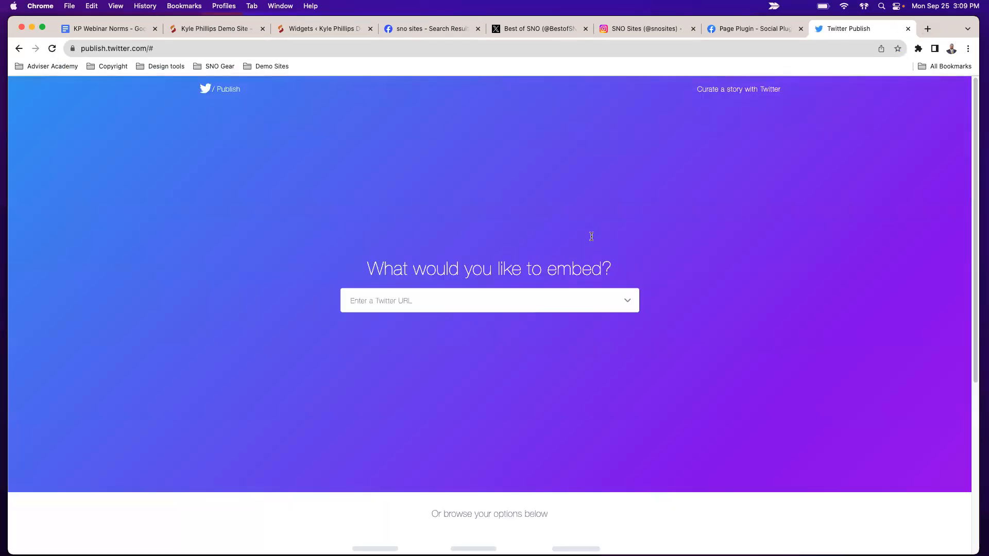
click(406, 307)
text(https://twitter.com/BestofSNO)
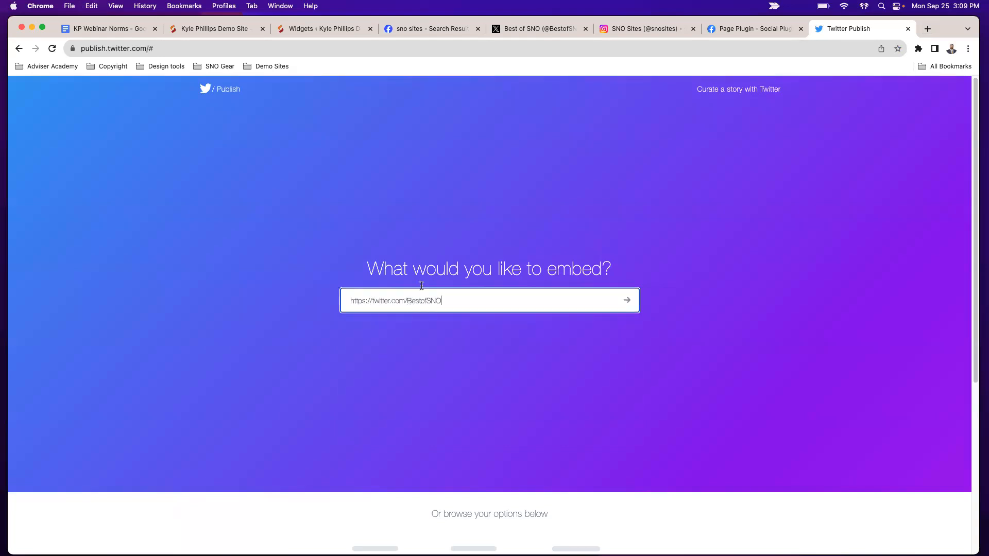
click(629, 302)
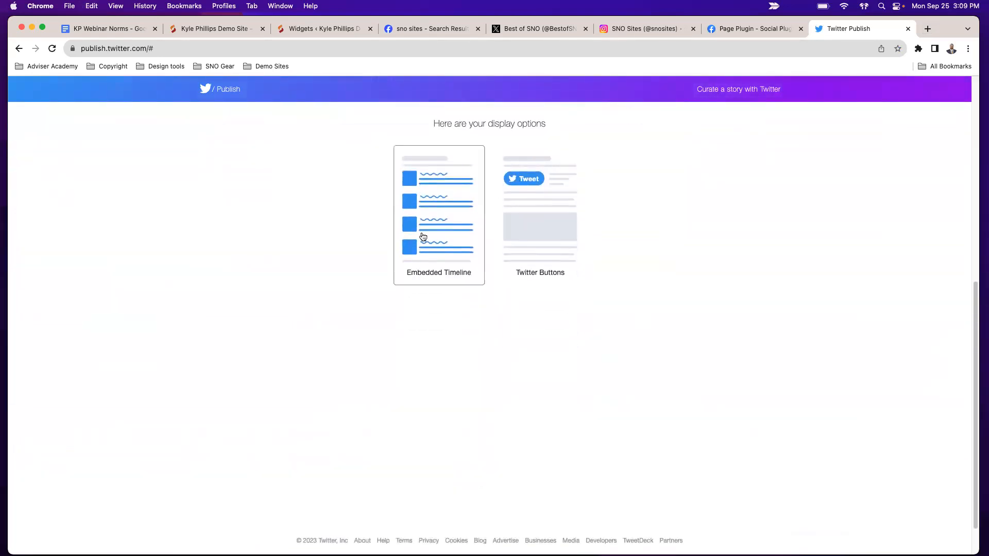
click(460, 227)
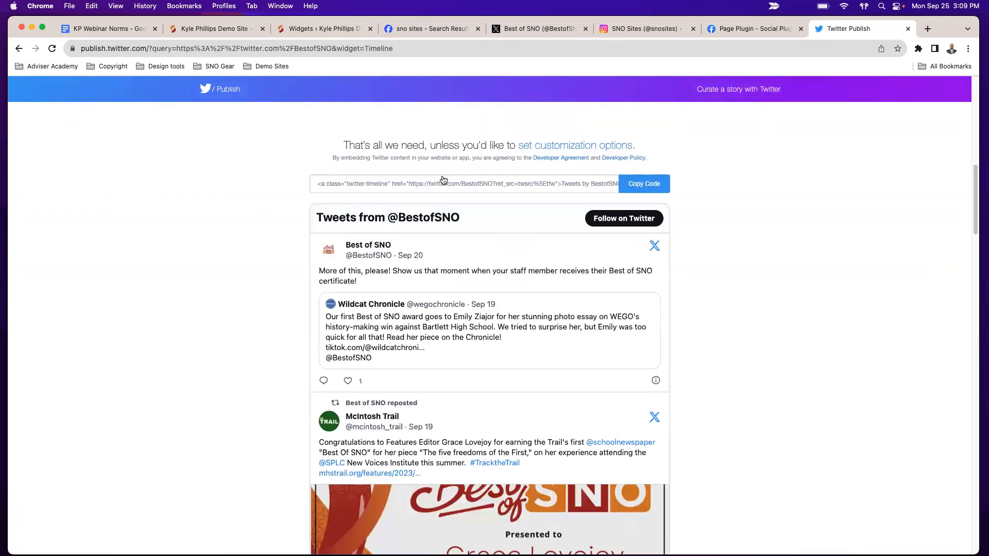
Customize the embedded timeline to a height of 500 px and a width of 300 px, and update its code.
click(569, 147)
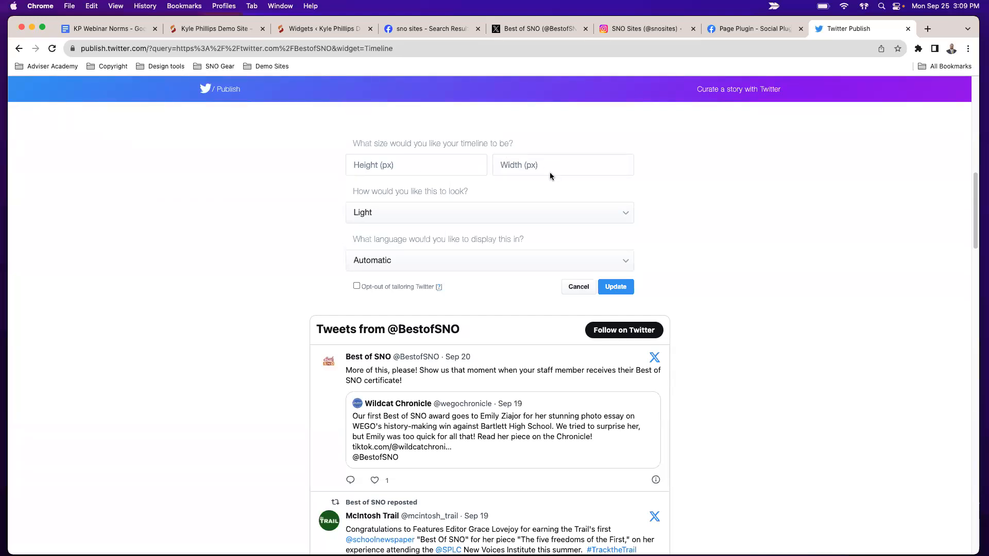
click(411, 168)
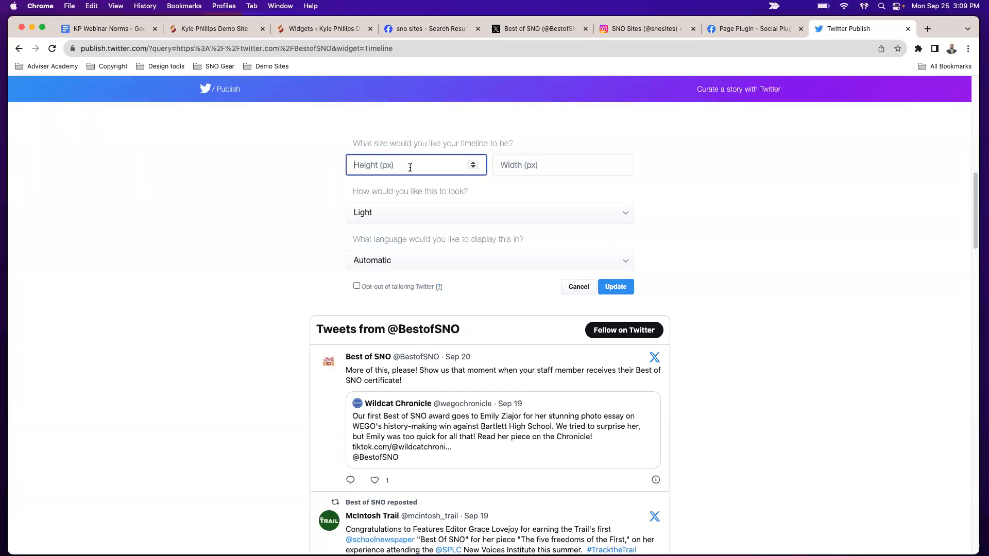
text(500)
key(Tab)
text(300)
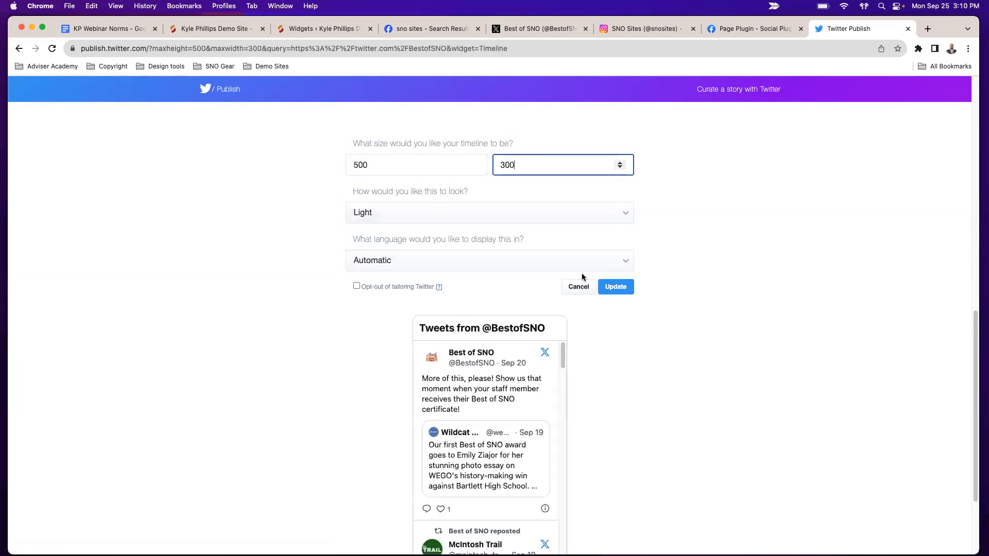
click(617, 286)
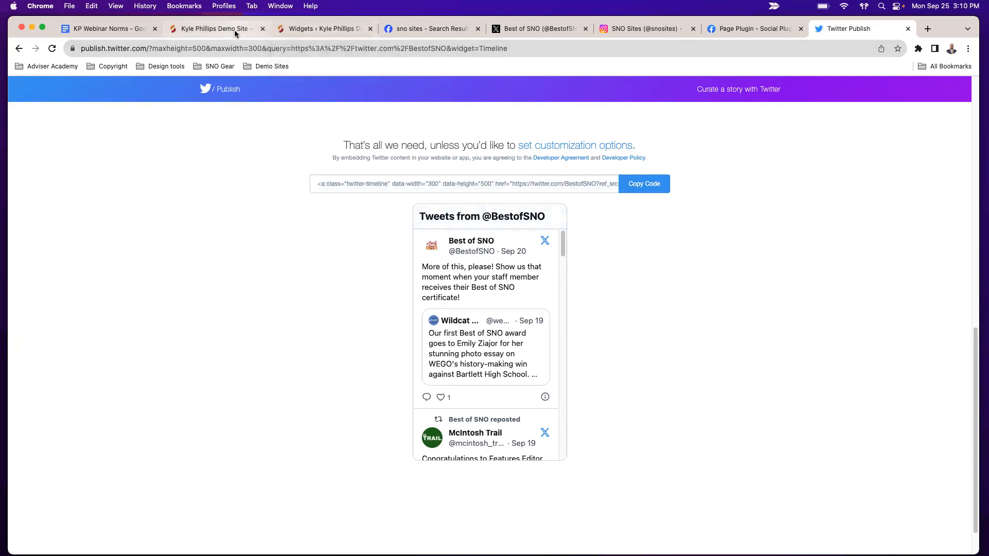
Return to the widget settings, close the Twitter Publish page, and leave the Twitter widget's editor.
click(332, 31)
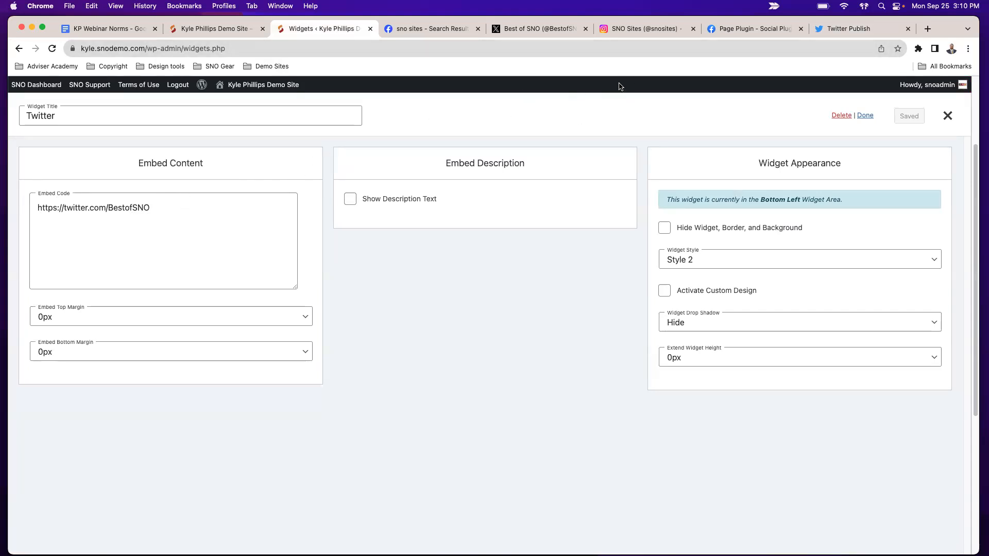
click(908, 29)
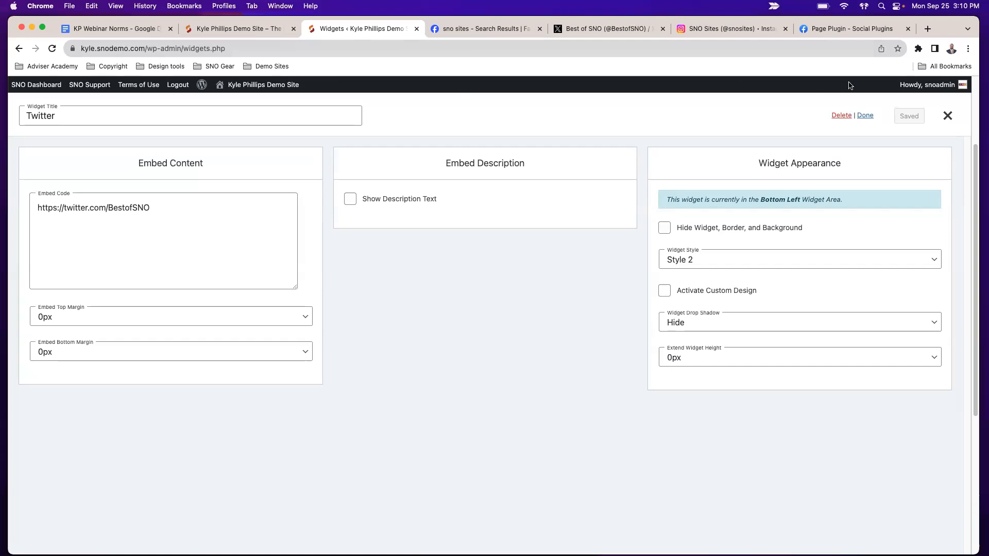
click(946, 118)
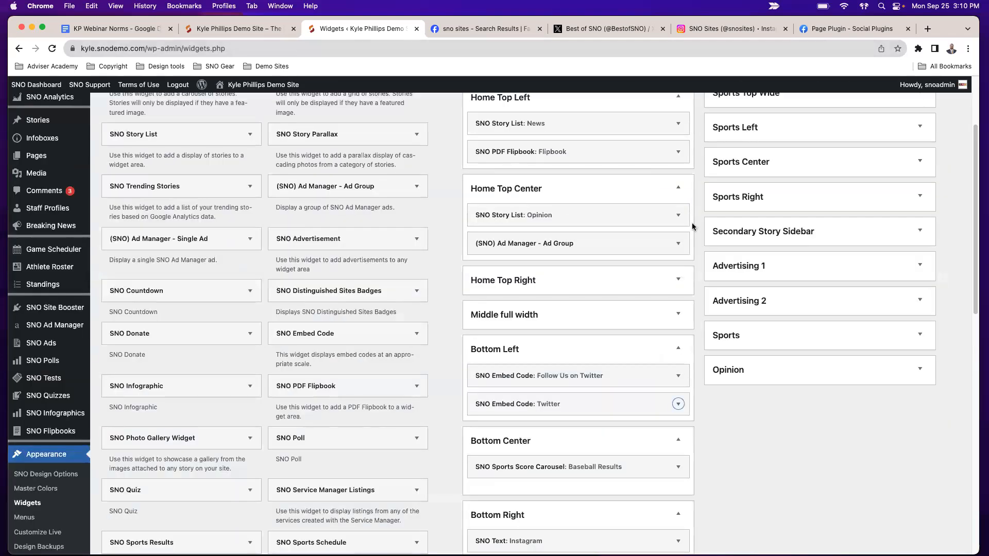
Move the Twitter embed widget from Bottom Left into Widget Storage, and deactivate it by returning it to the available widgets.
mouse_move(566, 410)
mouse_down()
mouse_move(528, 408)
mouse_move(574, 406)
mouse_move(560, 404)
mouse_up()
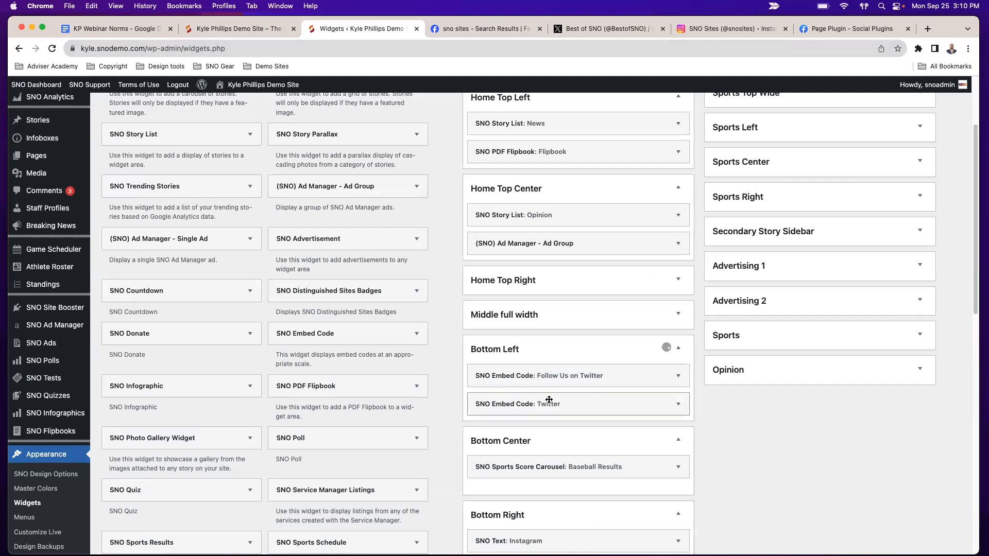
scroll(676, 371, up, 2)
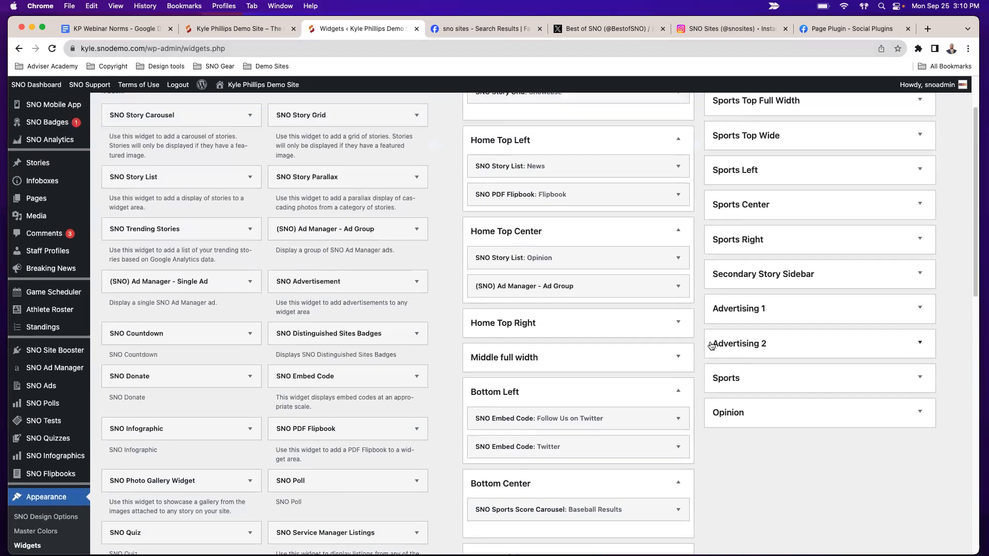
scroll(711, 346, up, 3)
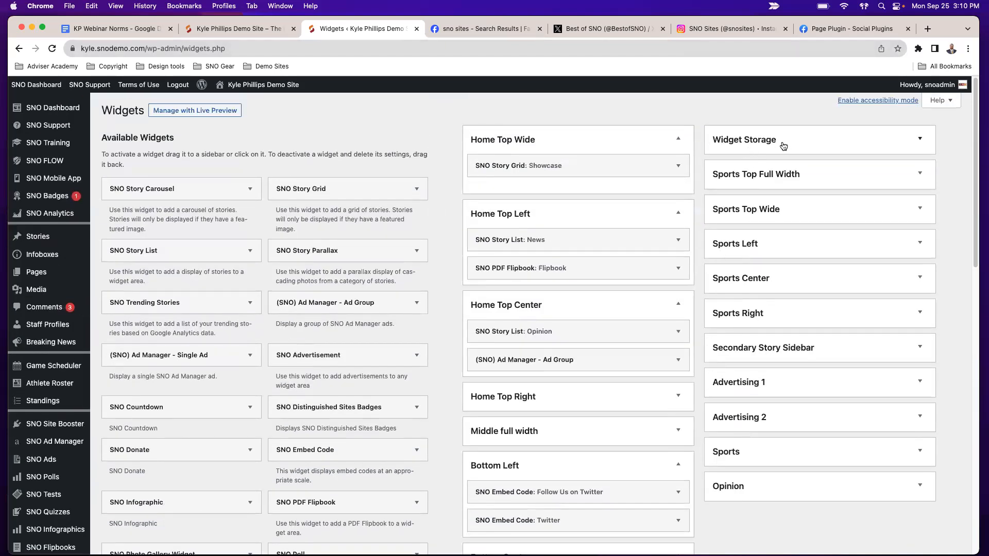
drag(557, 519, 794, 384)
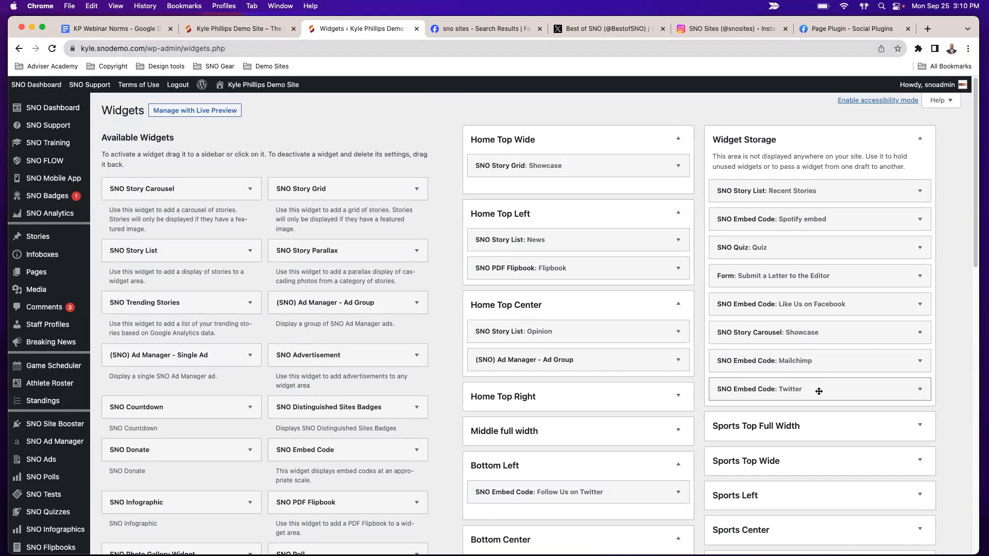
drag(820, 390, 234, 311)
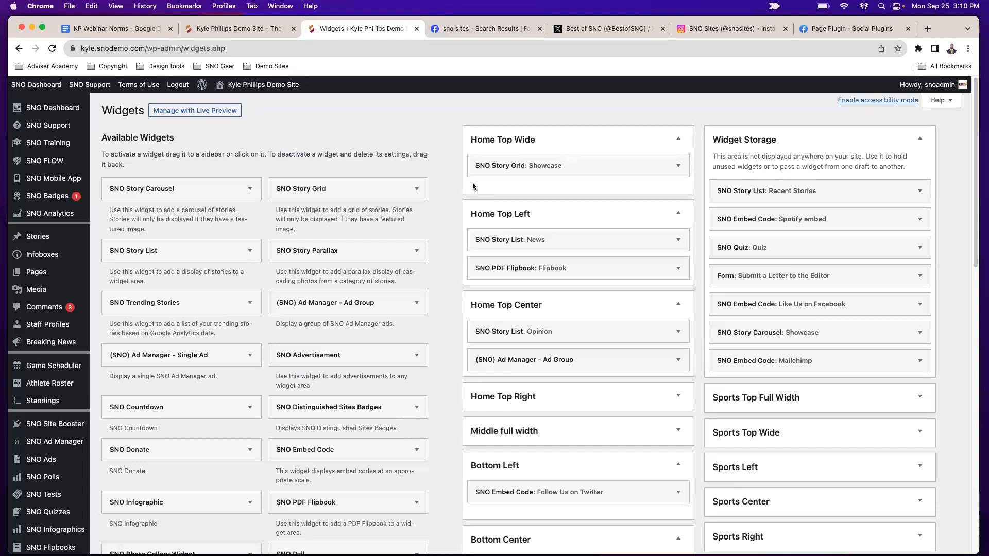
Open the SNO Sites page on Facebook, copy its address, and switch to Meta's Page Plugin page.
click(458, 33)
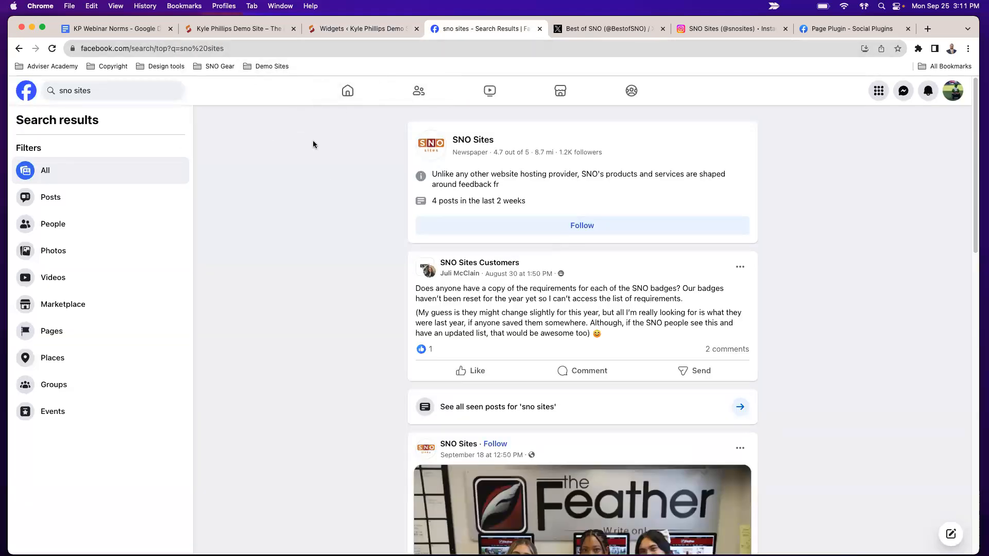
click(472, 139)
click(203, 49)
key(super+c)
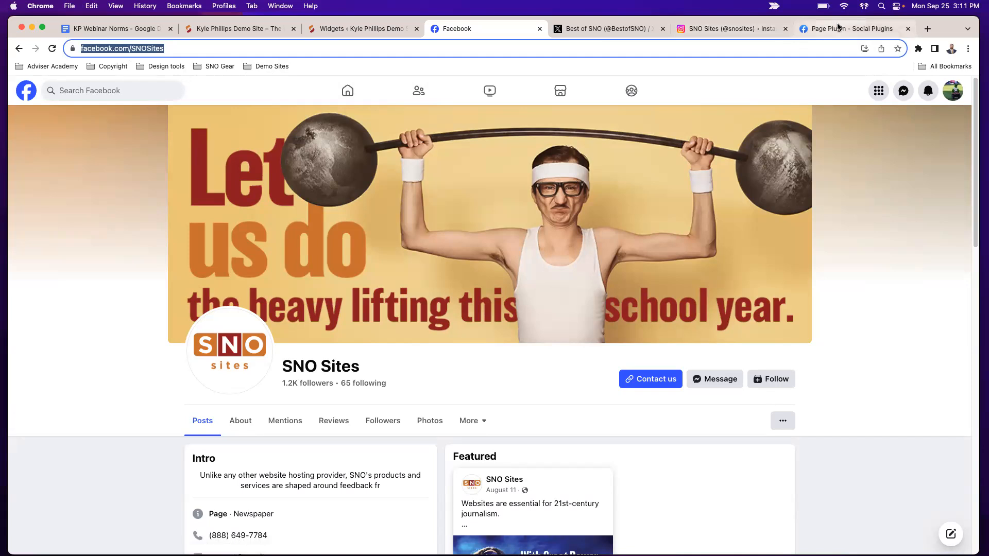
click(823, 28)
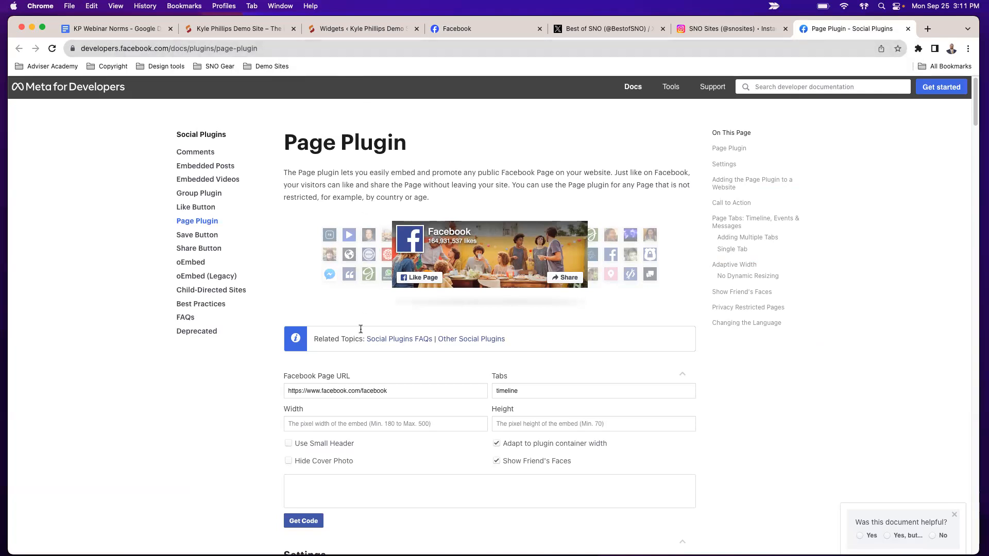
triple_click(314, 393)
key(super+v)
key(super+l)
key(super+c)
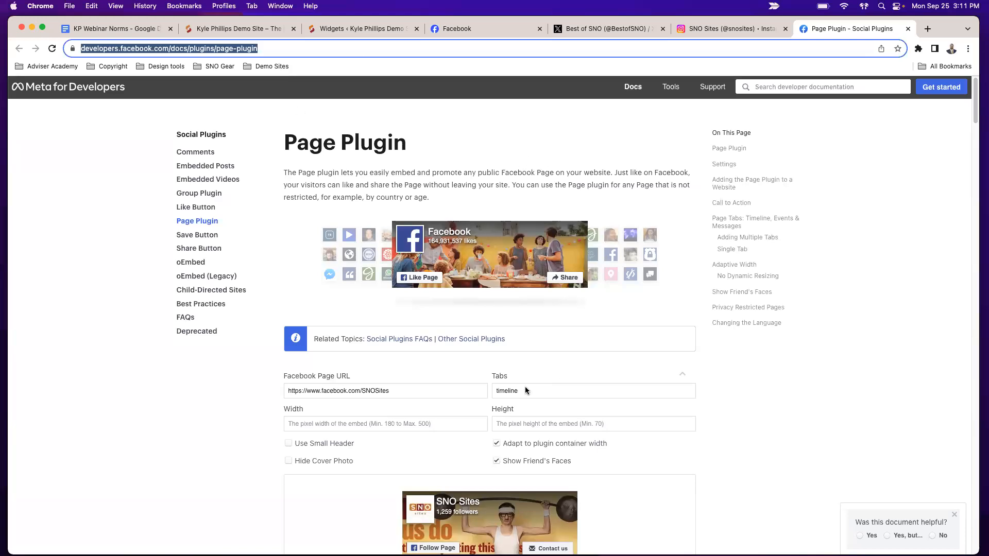
Set the Page Plugin's width to 300 and its height to 500 pixels.
scroll(559, 279, down, 1)
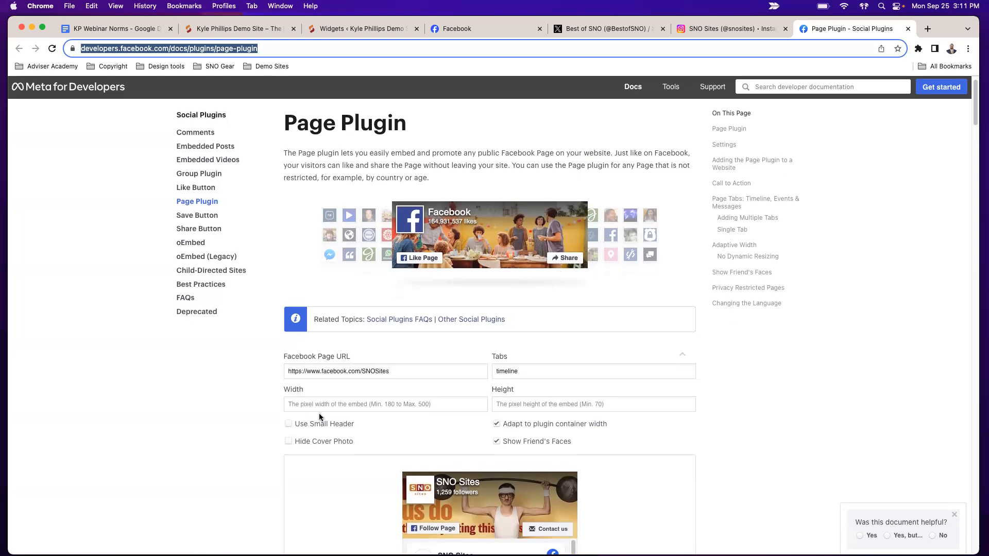
click(350, 407)
text(500)
text(300)
drag(390, 402, 250, 401)
text(e)
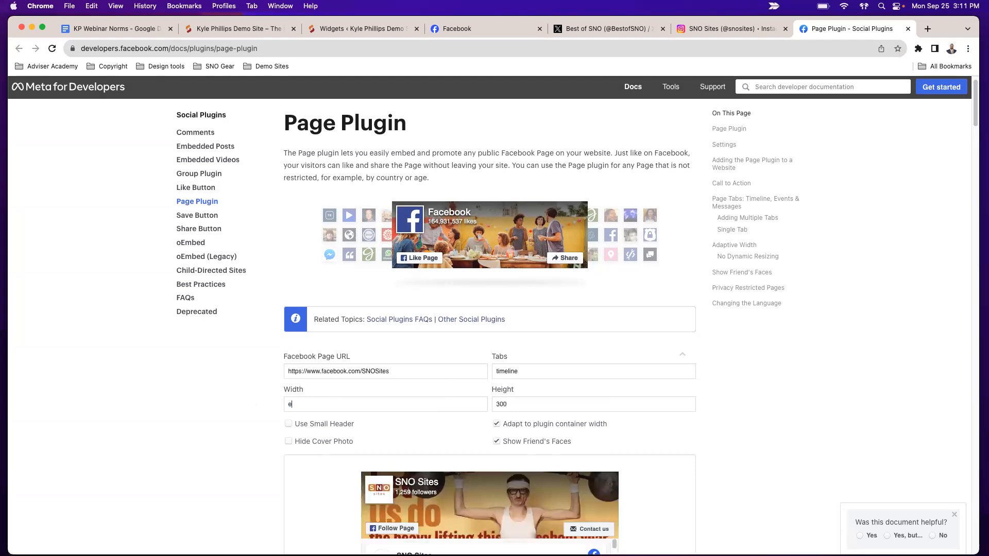
key(Tab)
text(5)
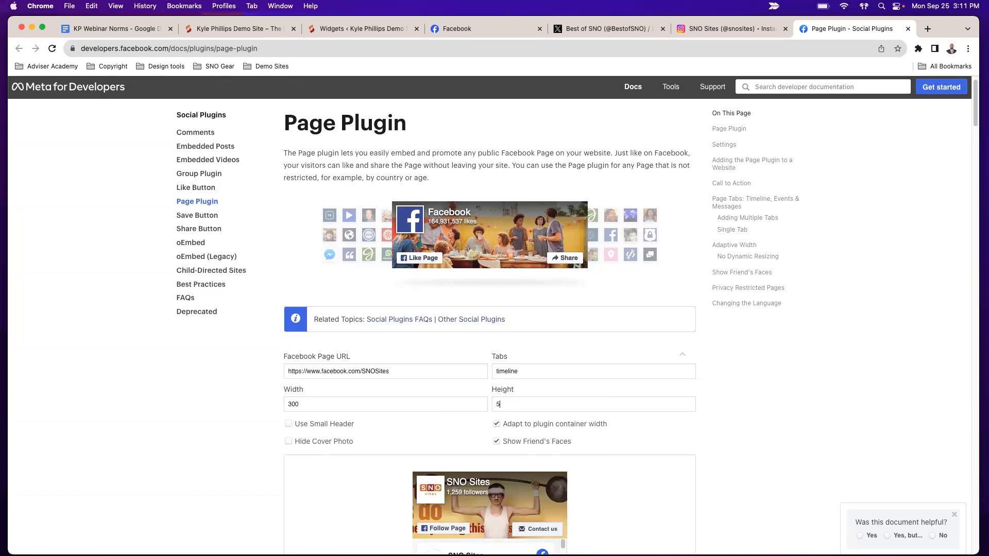
Generate the Page Plugin's embed code and copy its IFrame version.
scroll(721, 376, down, 5)
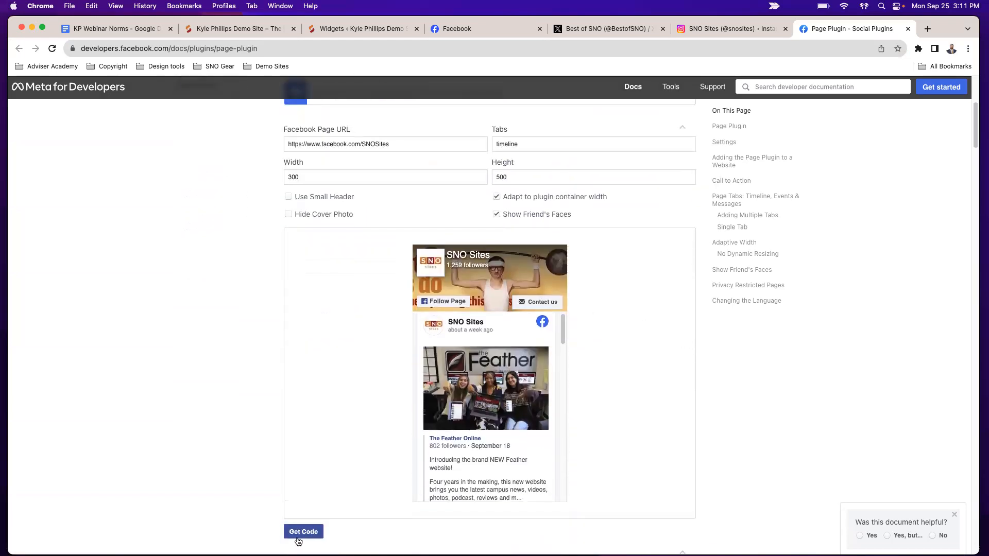
click(322, 531)
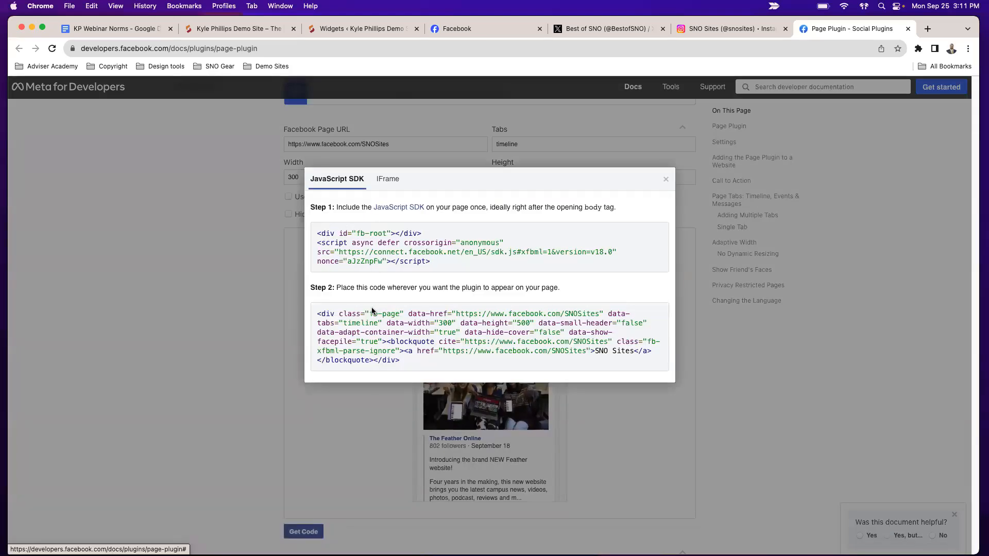
click(386, 180)
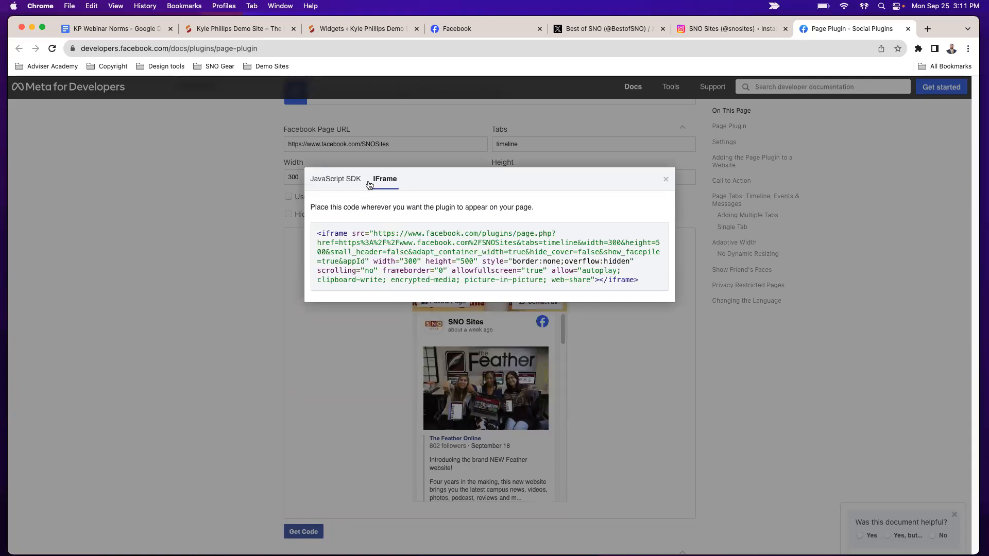
click(381, 246)
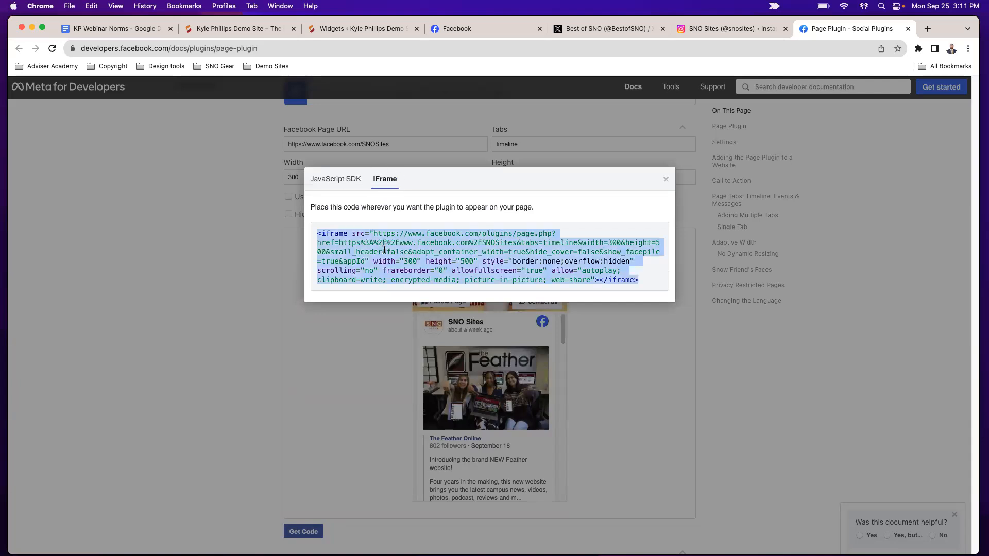
key(super+c)
Add an SNO Embed Code widget titled "Like Us on Facebook" to Bottom Left on the Widgets page, insert the copied iframe code, and save.
click(363, 27)
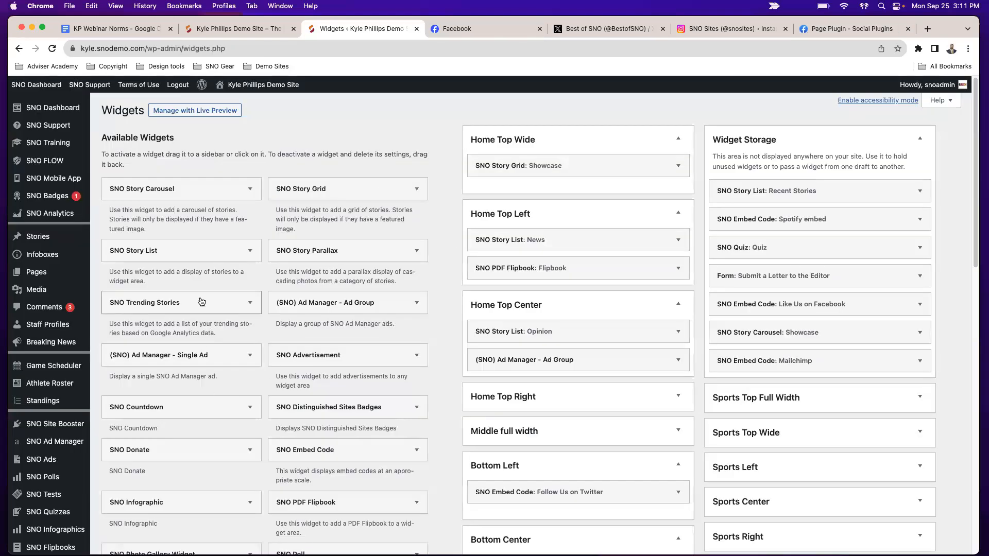
drag(315, 448, 546, 509)
click(162, 247)
key(super+v)
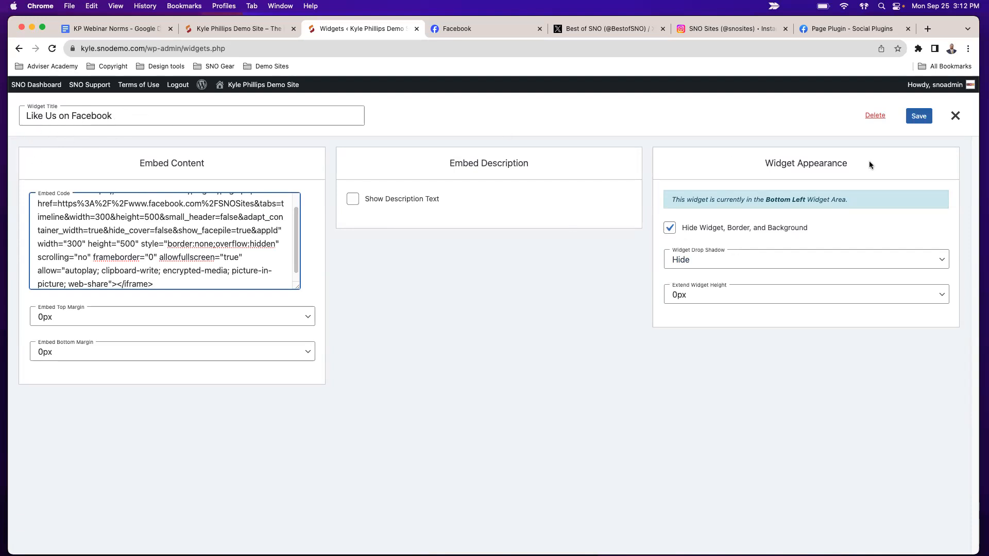
click(920, 116)
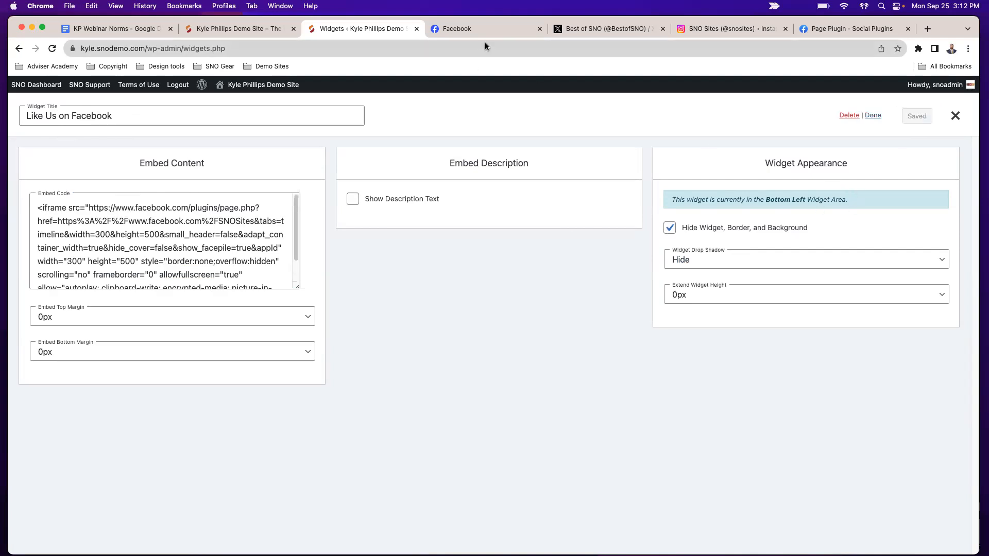
Reload the demo site's homepage and examine the embedded Facebook feed alongside the Twitter and Instagram feeds.
click(247, 28)
key(super+r)
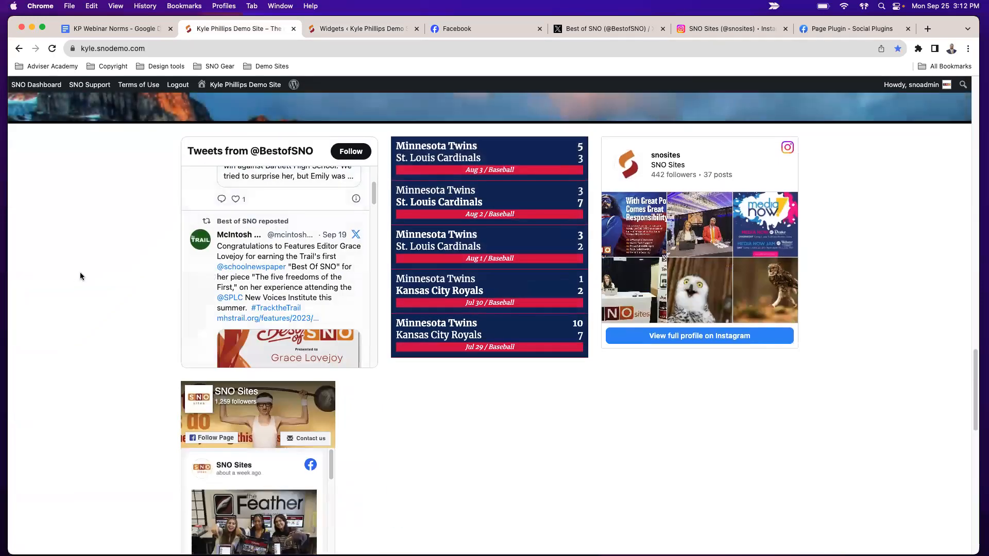
scroll(336, 349, down, 3)
scroll(219, 273, down, 2)
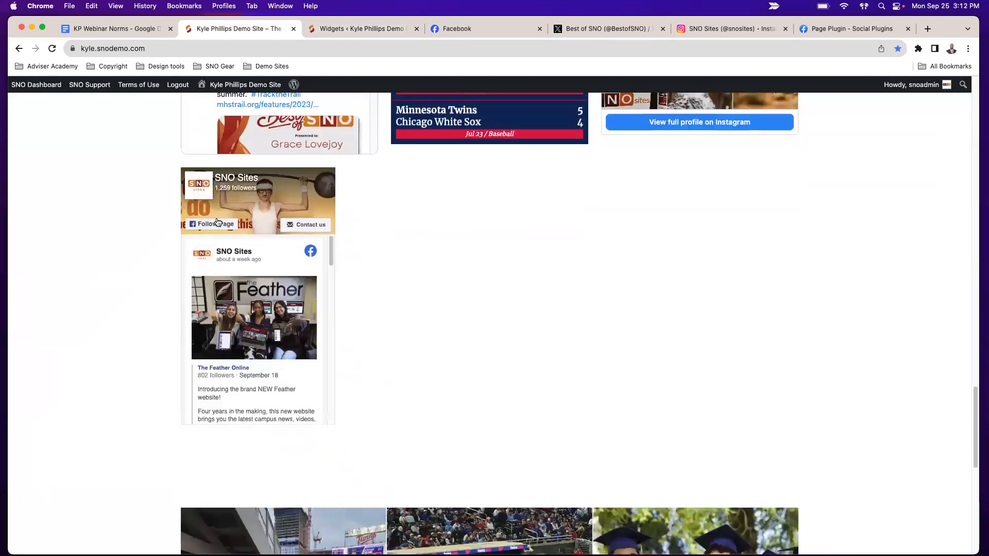
scroll(258, 318, down, 5)
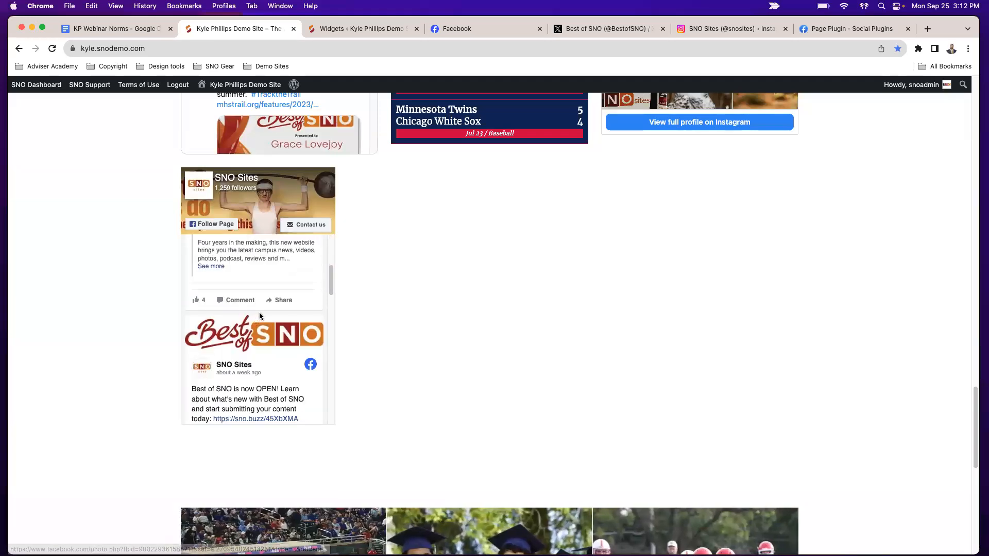
scroll(298, 254, up, 1)
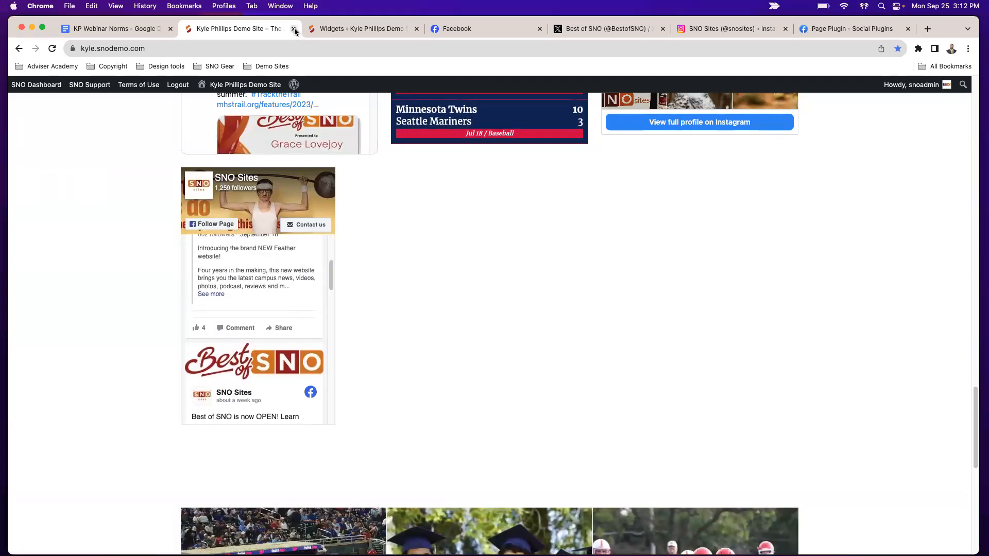
click(732, 27)
click(241, 29)
scroll(651, 290, up, 2)
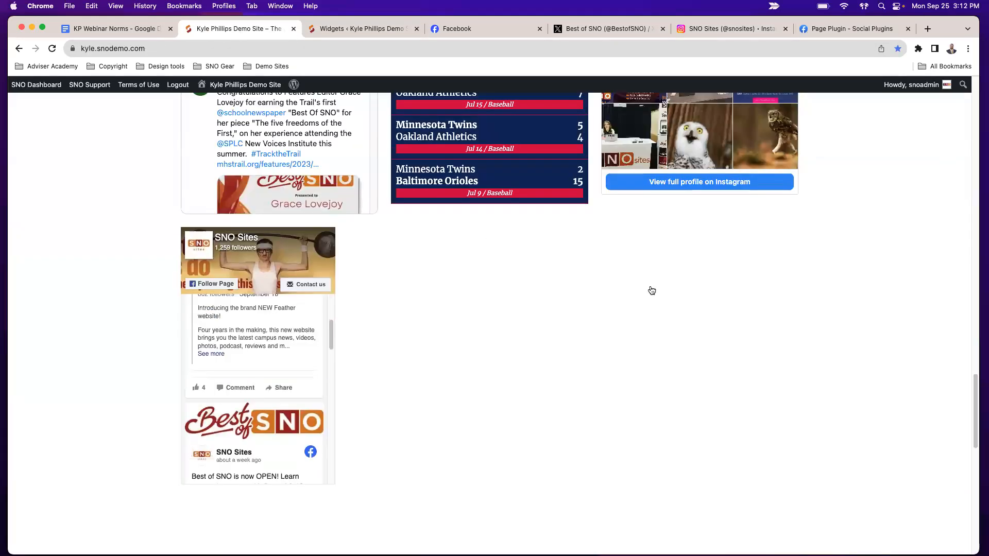
scroll(652, 291, up, 6)
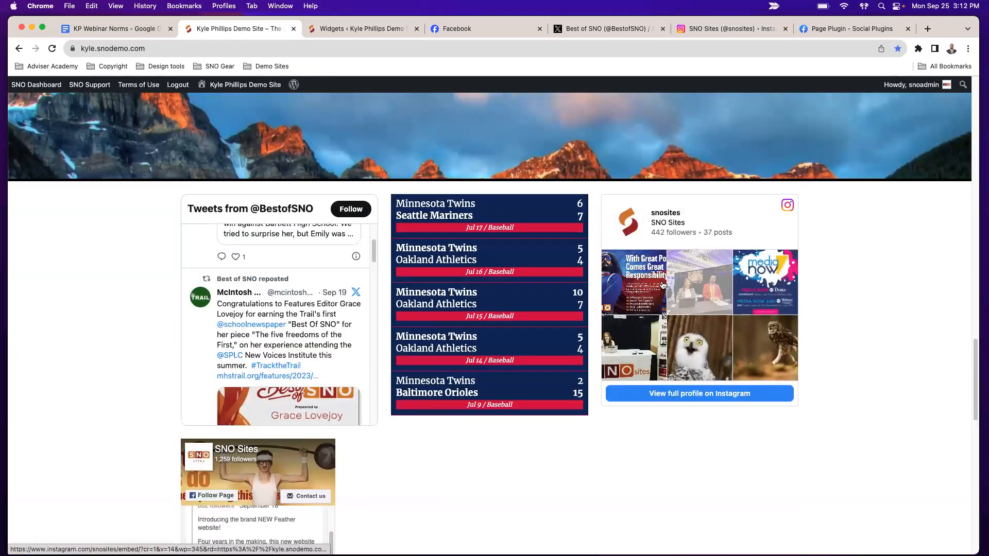
Leave the Facebook widget's editor and deactivate the Like Us on Facebook widget from Bottom Left by returning it to the available widgets.
click(345, 27)
click(955, 117)
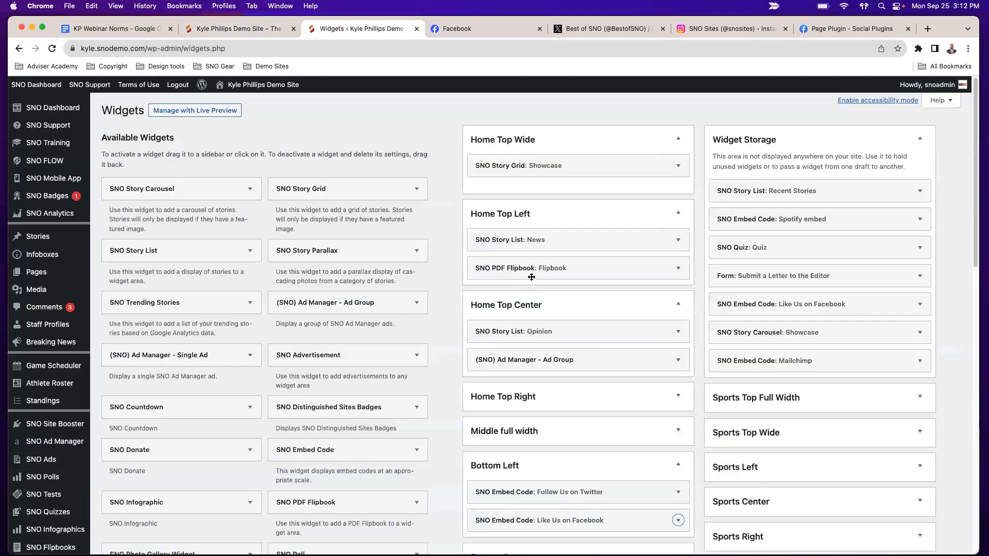
drag(573, 520, 238, 490)
Add an SNO Text widget to the Bottom Left area.
scroll(261, 395, down, 1)
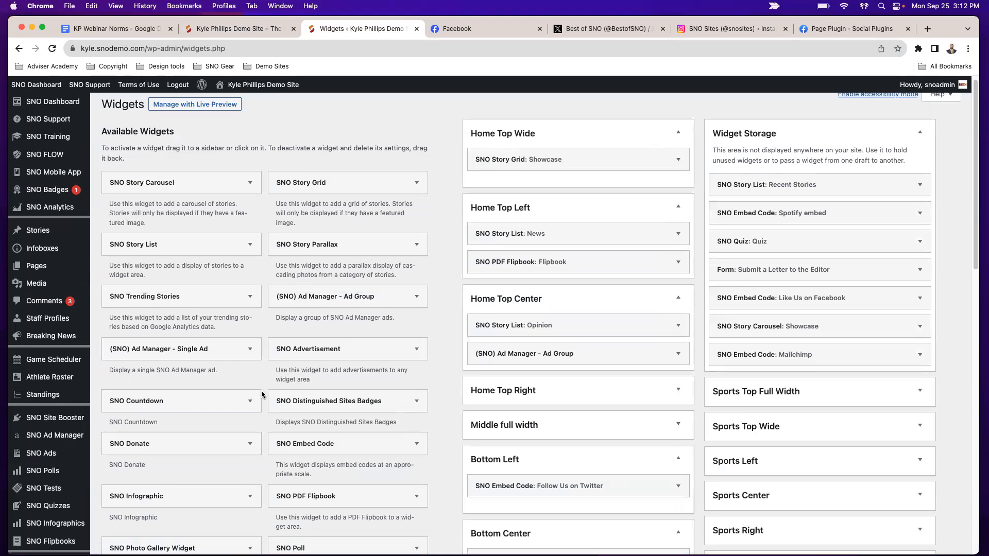
scroll(262, 395, down, 10)
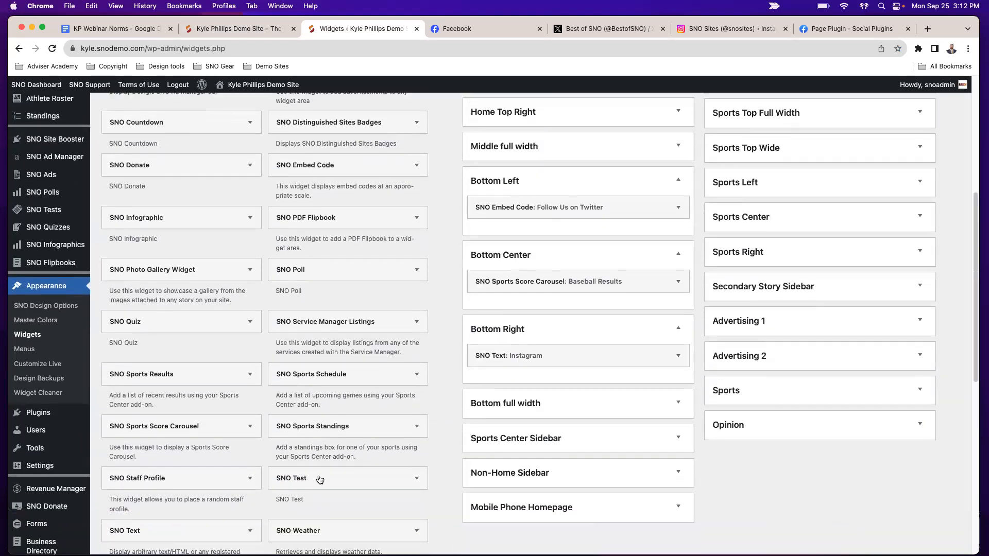
drag(176, 528, 572, 221)
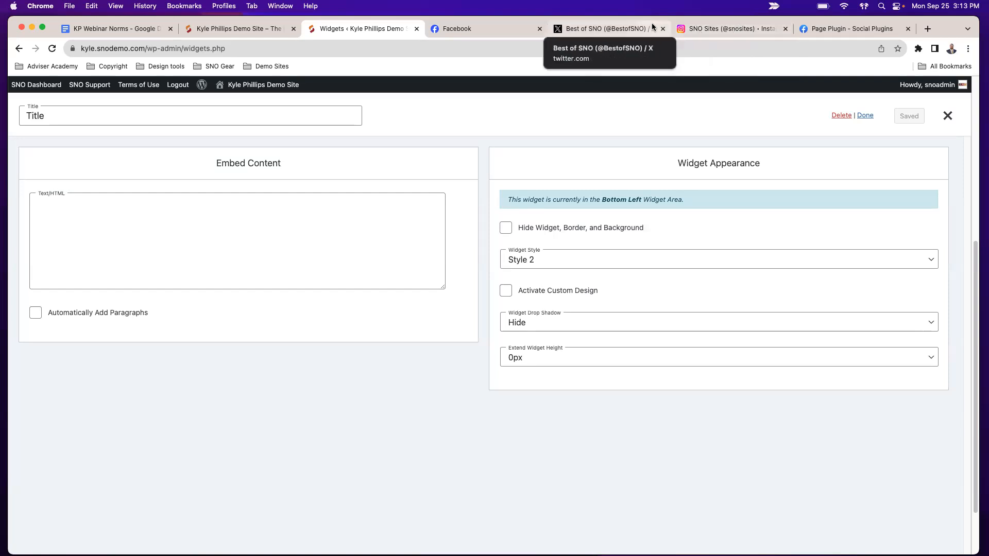
Switch to the snosites profile on Instagram and copy its embed code.
click(701, 30)
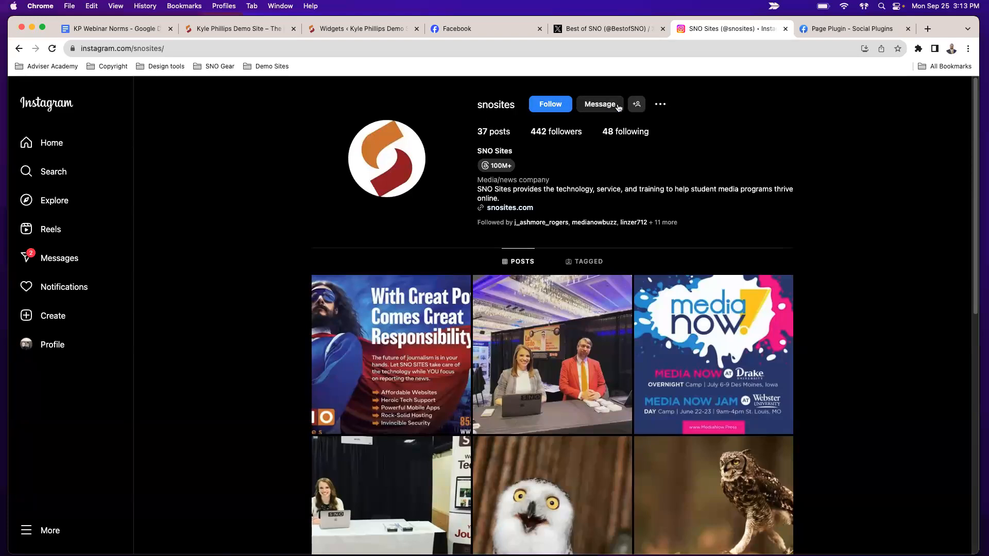
click(660, 105)
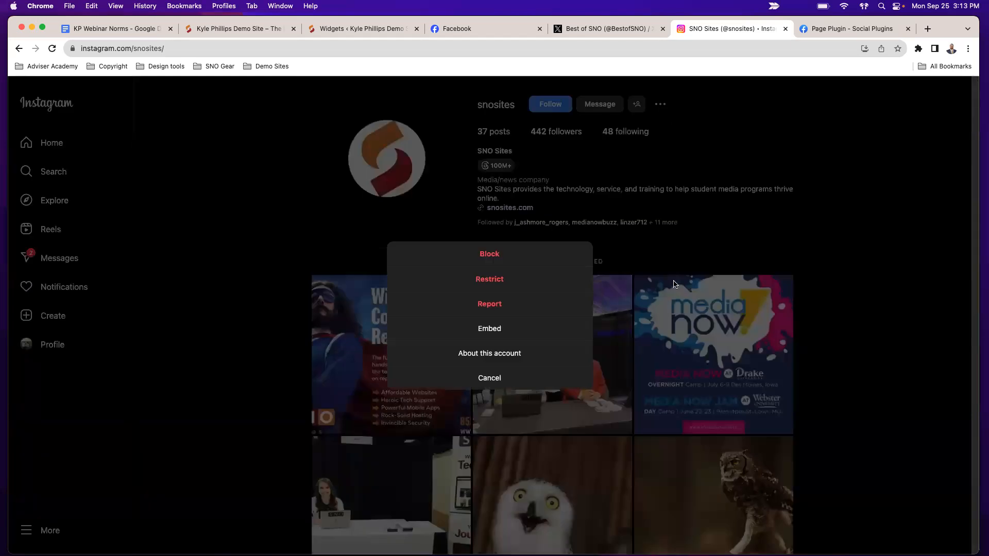
click(511, 332)
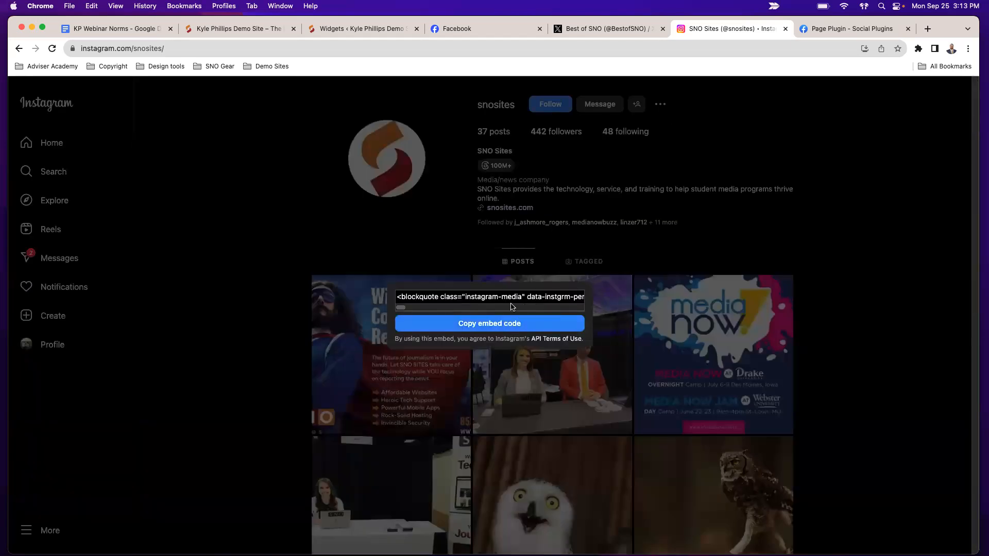
click(482, 325)
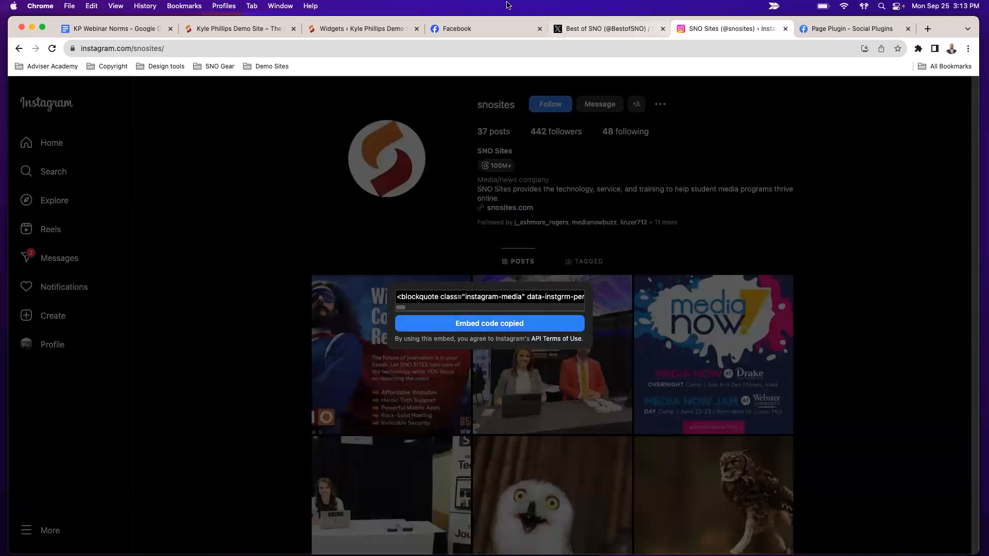
Return to the new text widget's settings, insert the Instagram embed code as its Text/HTML content, and review the beginning of the code.
click(354, 31)
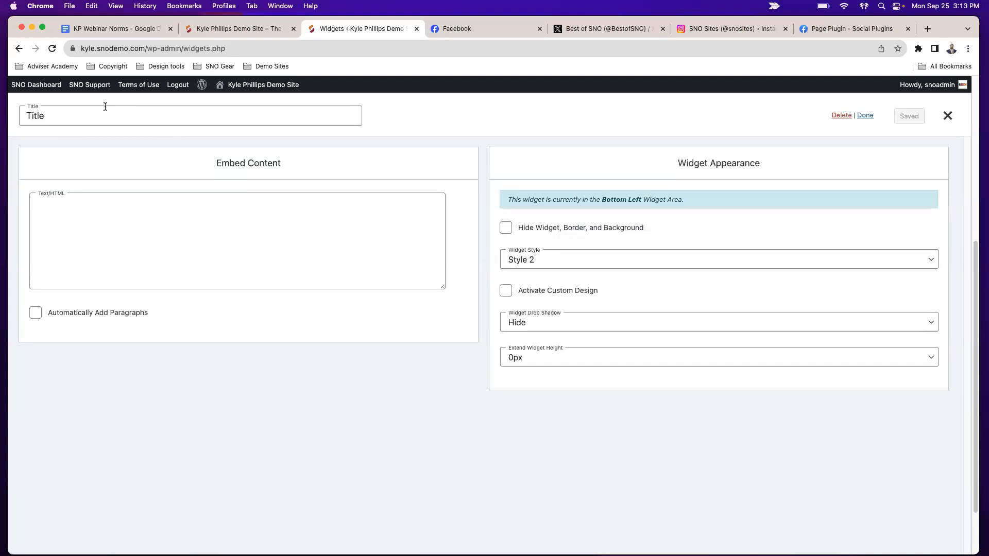
click(97, 209)
key(super+v)
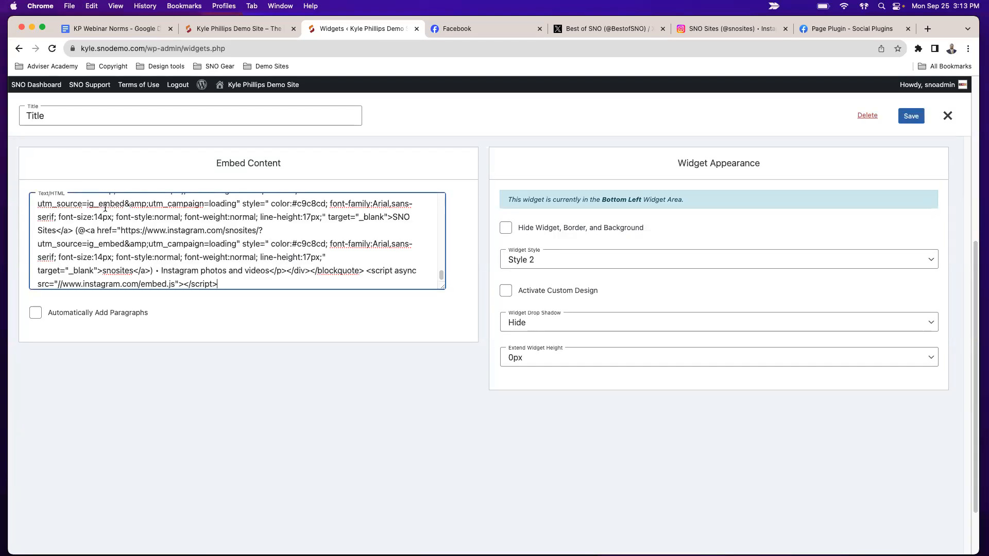
scroll(247, 268, up, 10)
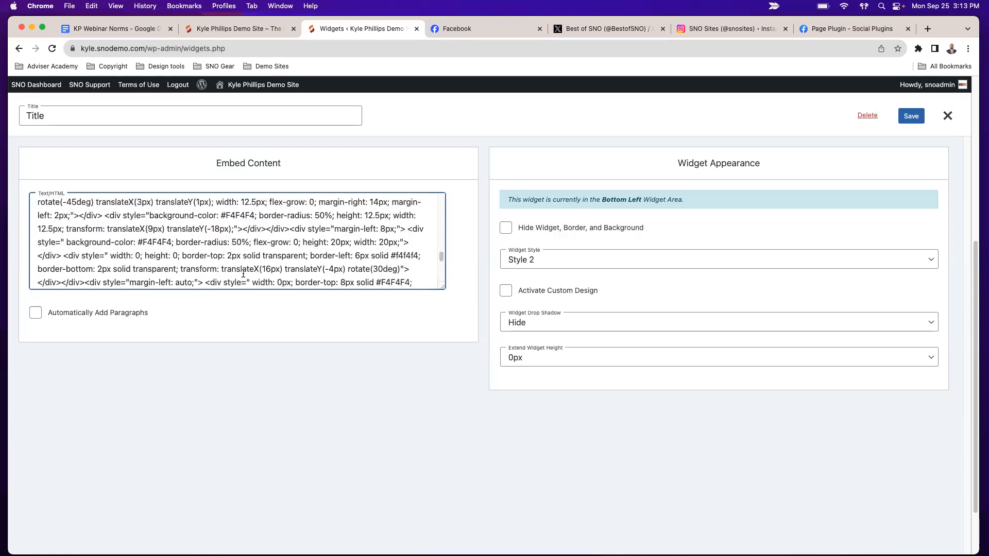
scroll(246, 259, up, 10)
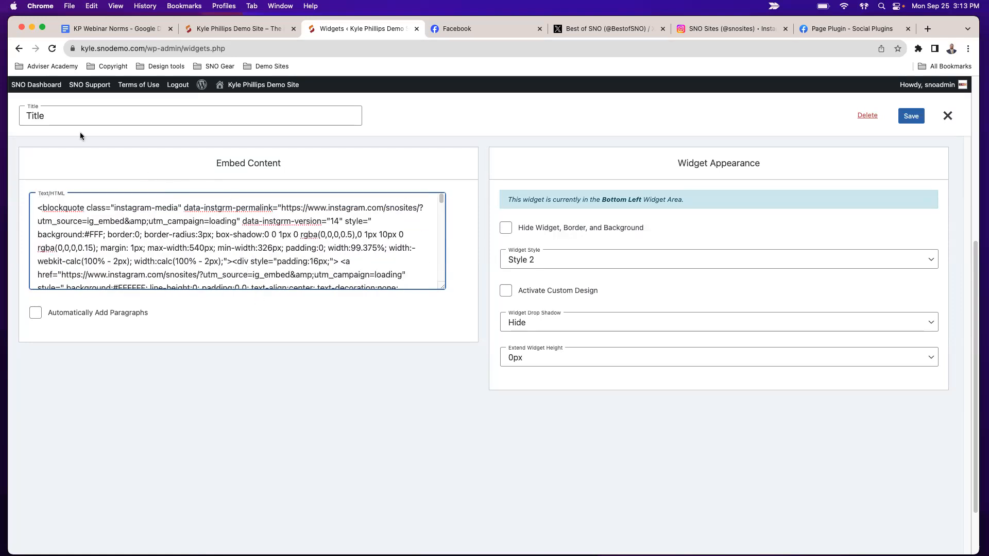
Hide the text widget's border and background, title it "Instagram", save it, and leave its editor.
click(527, 230)
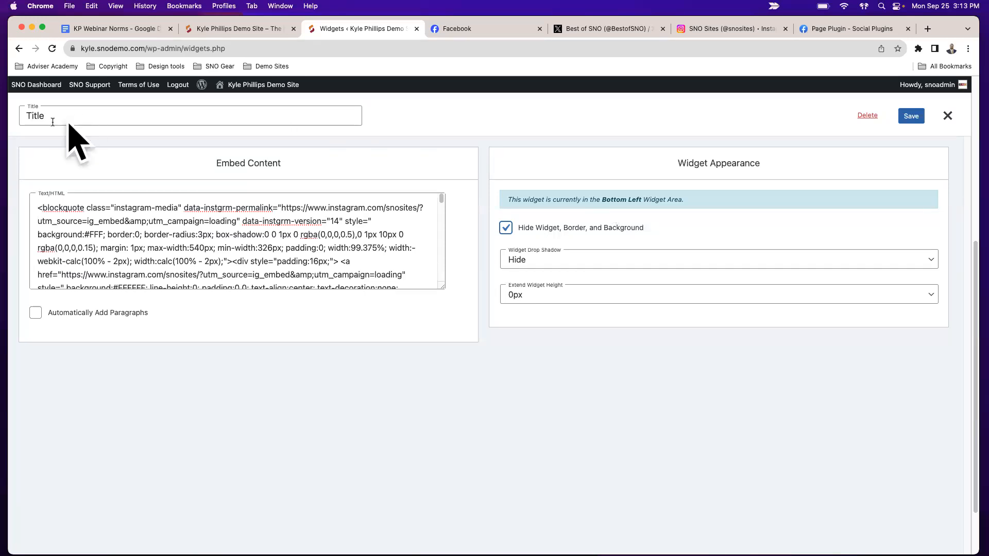
drag(55, 110, 9, 120)
text(Instagra)
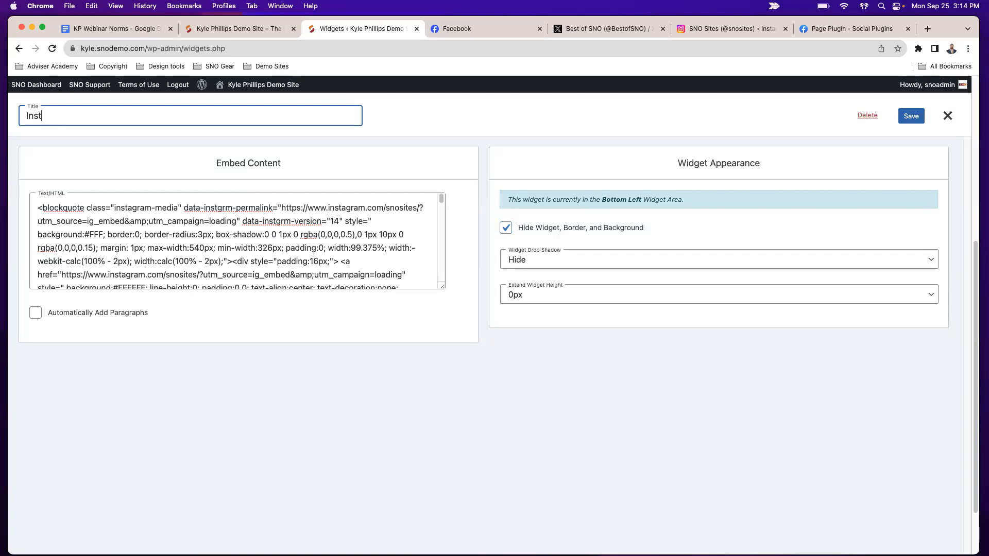
key(BackSpace)
key(BackSpace)
text(ram)
click(912, 117)
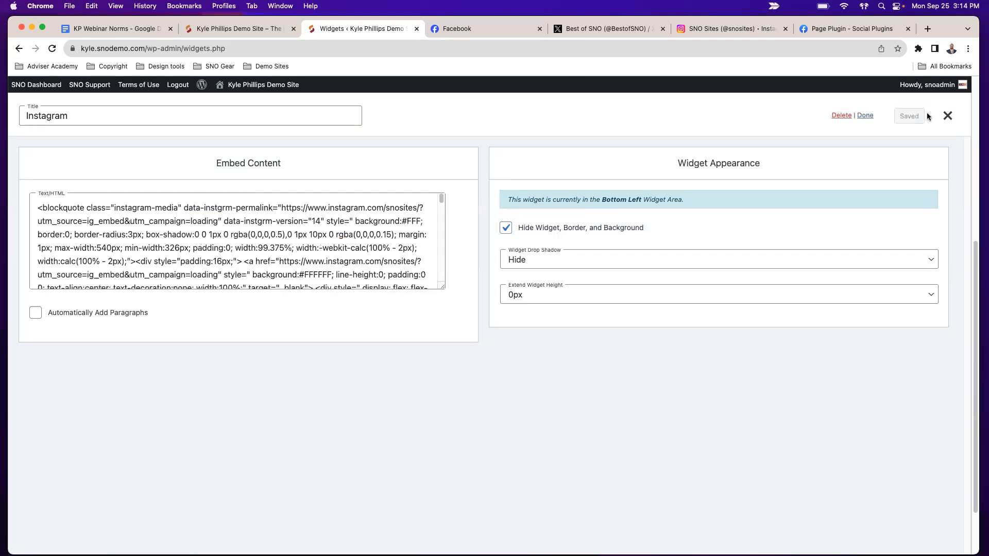
key(Escape)
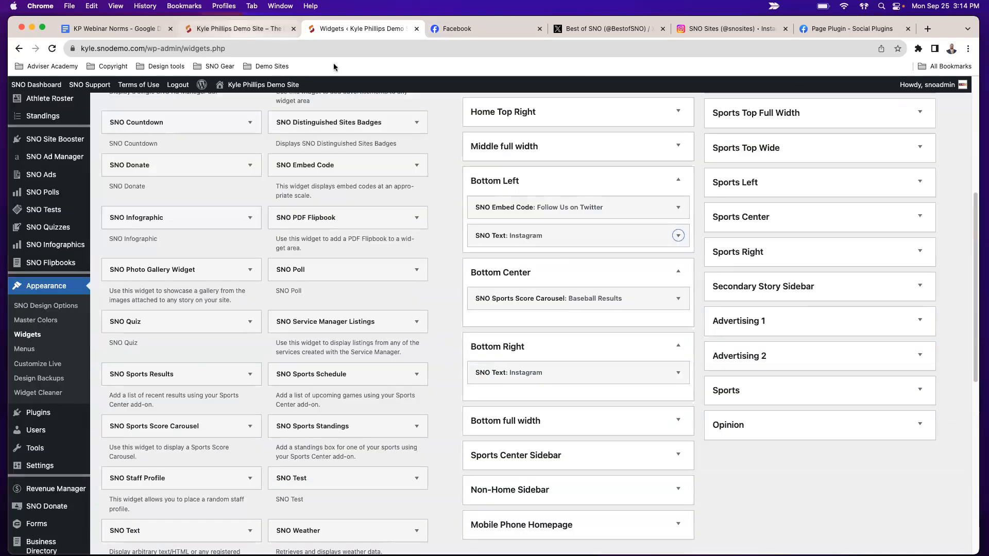
Reload the demo site's homepage and examine the Instagram feed in the Bottom Left area.
click(239, 29)
key(super+r)
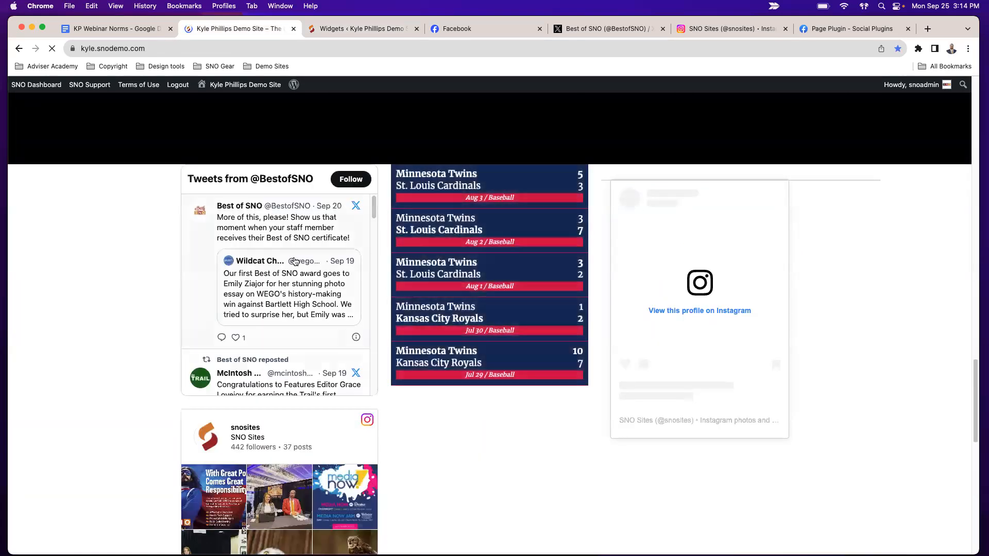
scroll(253, 379, down, 5)
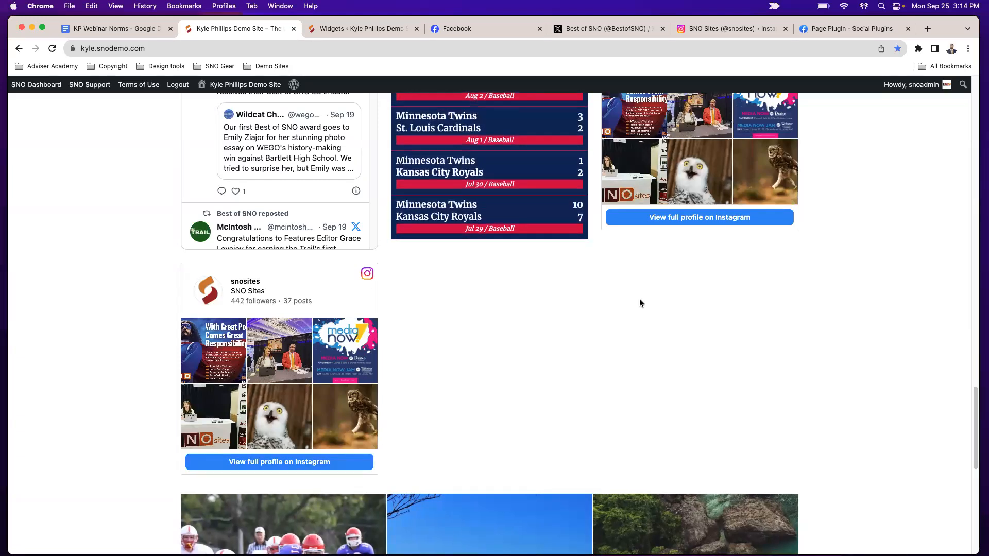
Switch to the snosites Instagram profile, open the "With Great Power, Comes Great Responsibility" post and copy its embed code with the caption included.
scroll(646, 319, up, 3)
scroll(655, 341, up, 1)
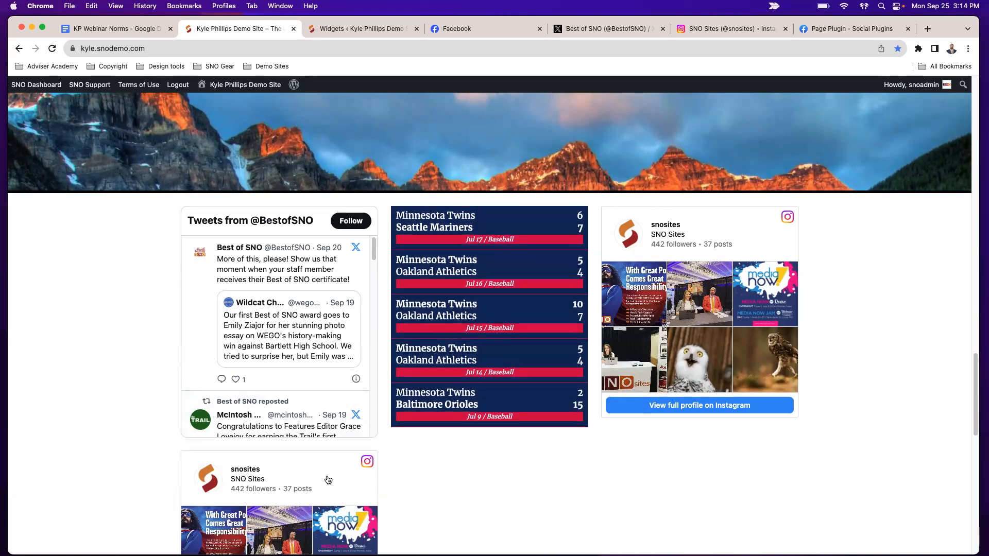
scroll(256, 456, down, 3)
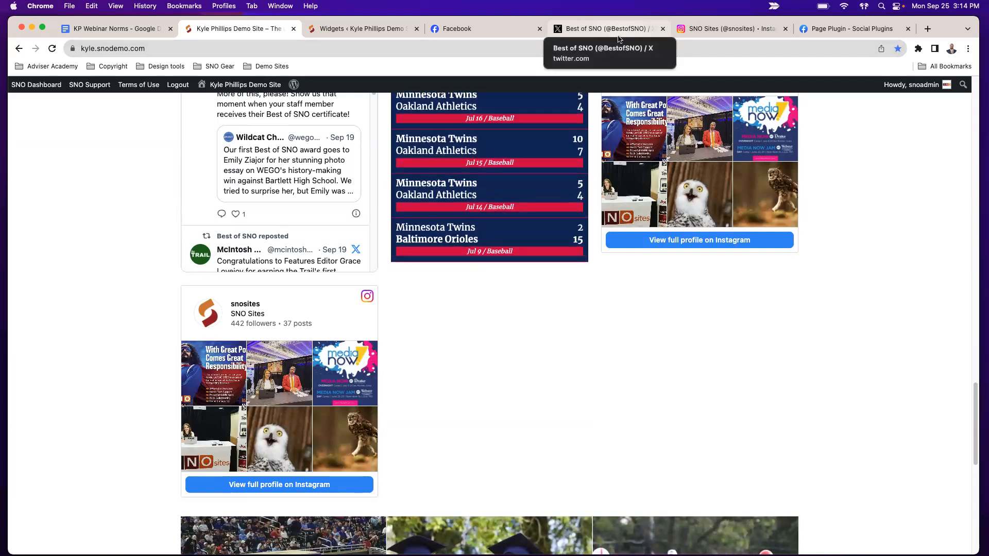
click(709, 26)
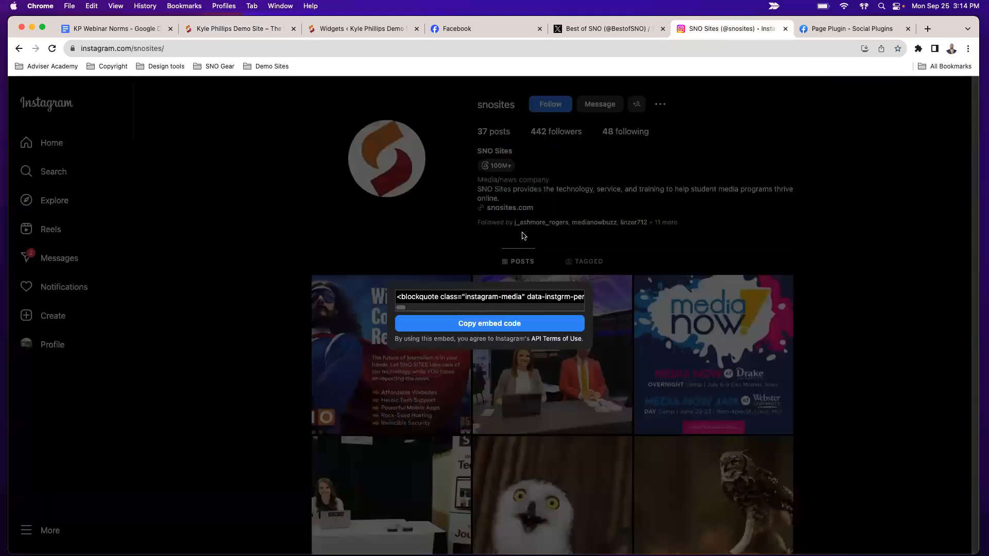
click(648, 243)
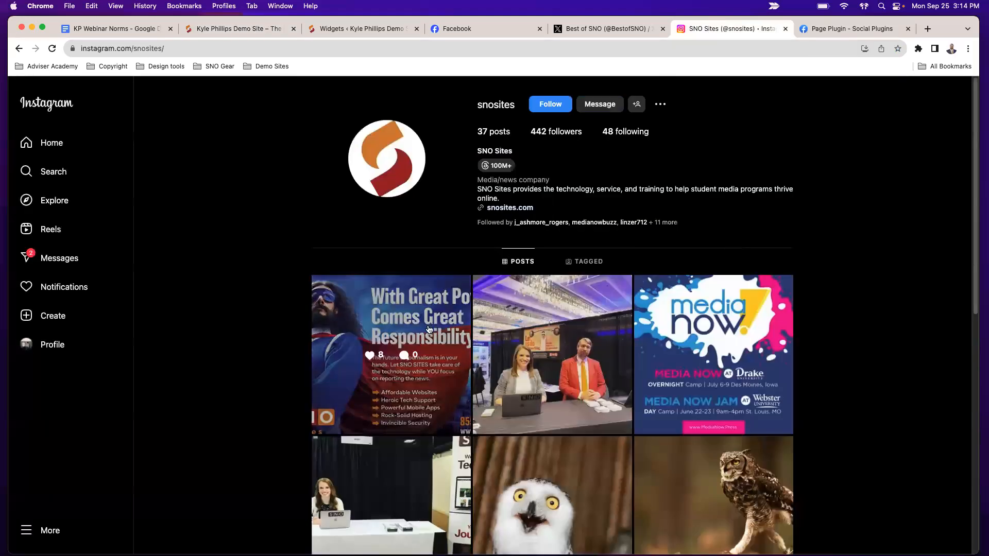
click(435, 380)
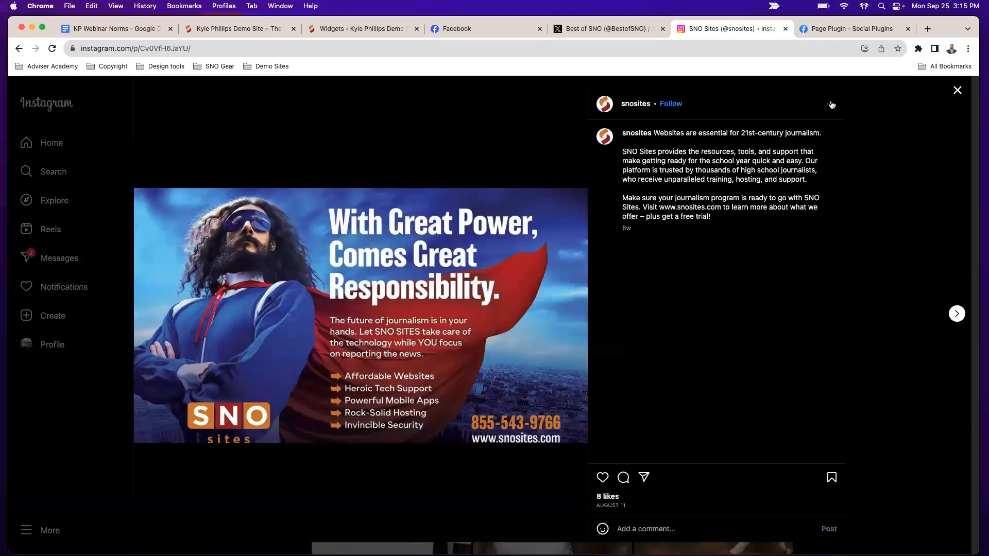
click(831, 104)
click(498, 341)
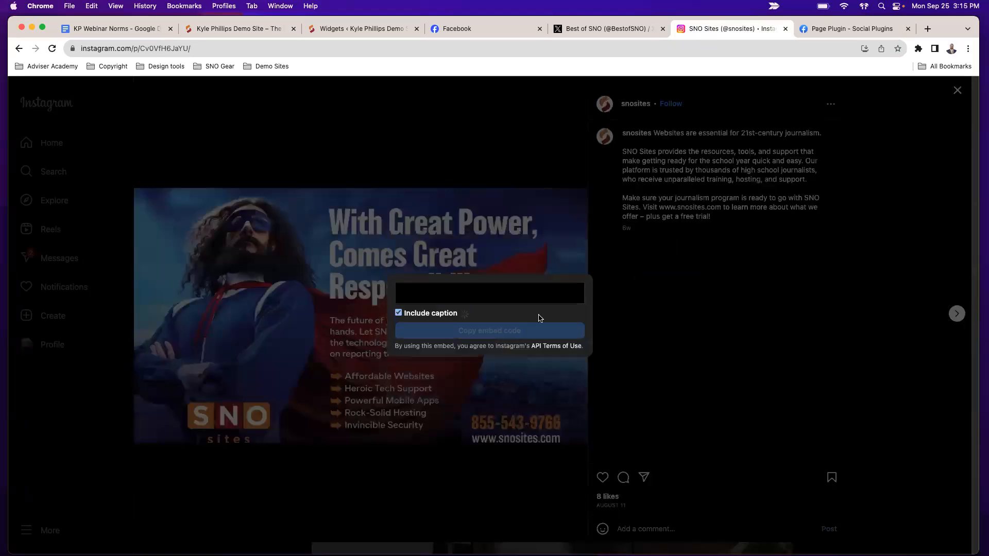
click(484, 336)
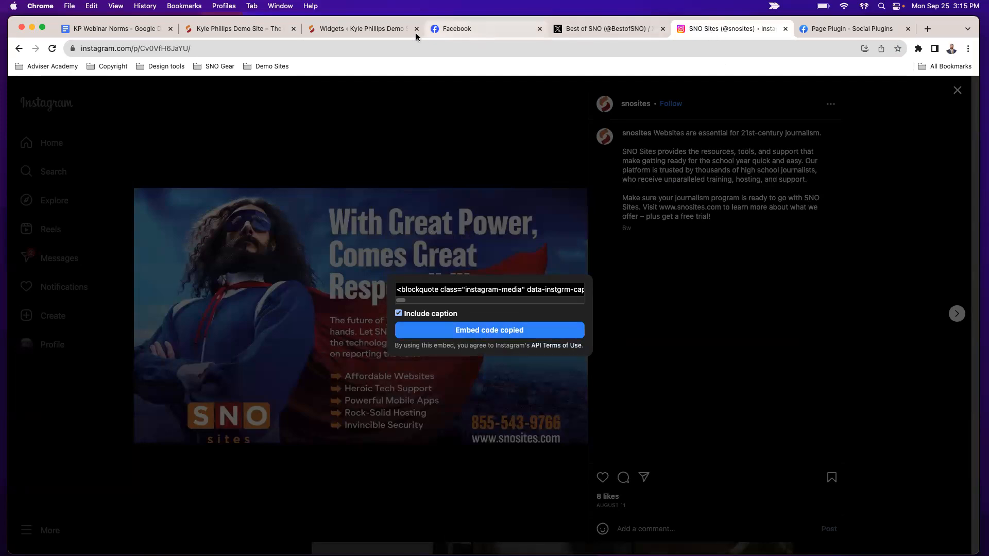
Return to the Widgets page and try an SNO Embed Code widget in Bottom Left, holding the post's embed code and titled "Instagram".
click(361, 29)
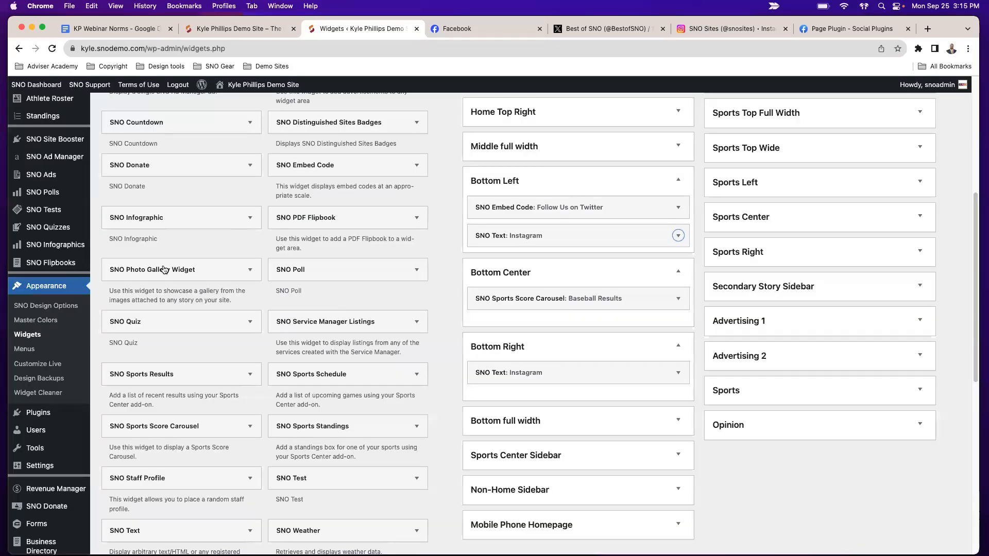
scroll(298, 257, up, 1)
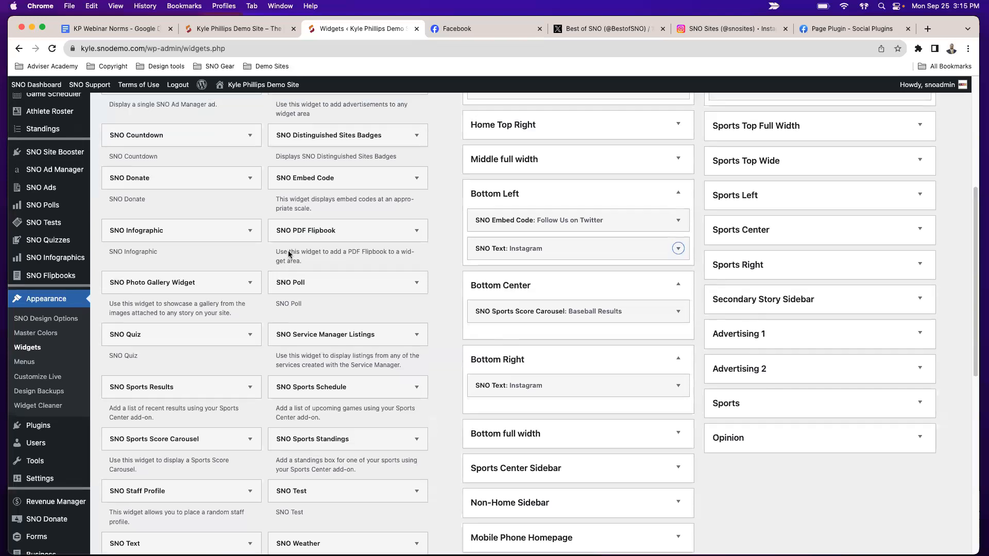
scroll(290, 253, up, 1)
drag(313, 192, 572, 262)
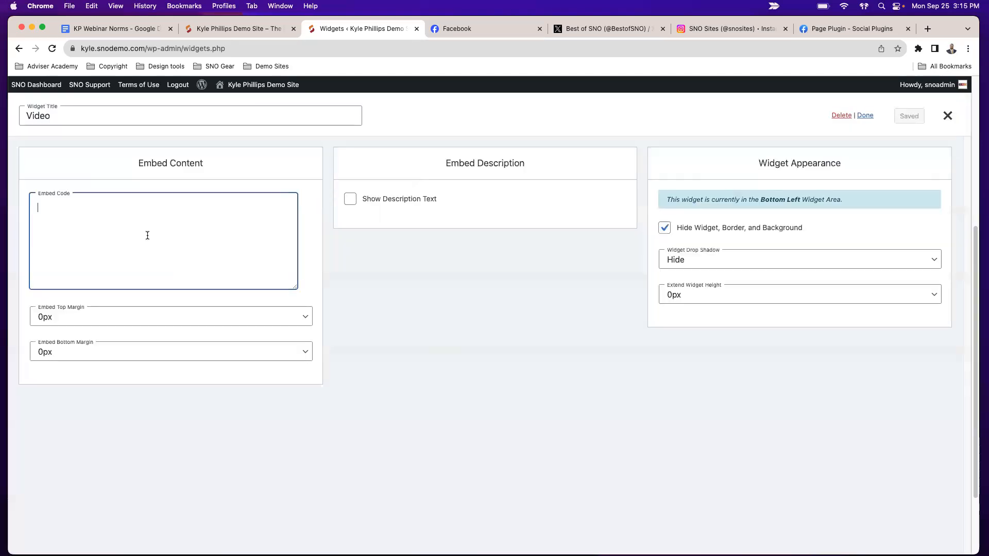
key(super+v)
scroll(206, 218, up, 3)
click(132, 114)
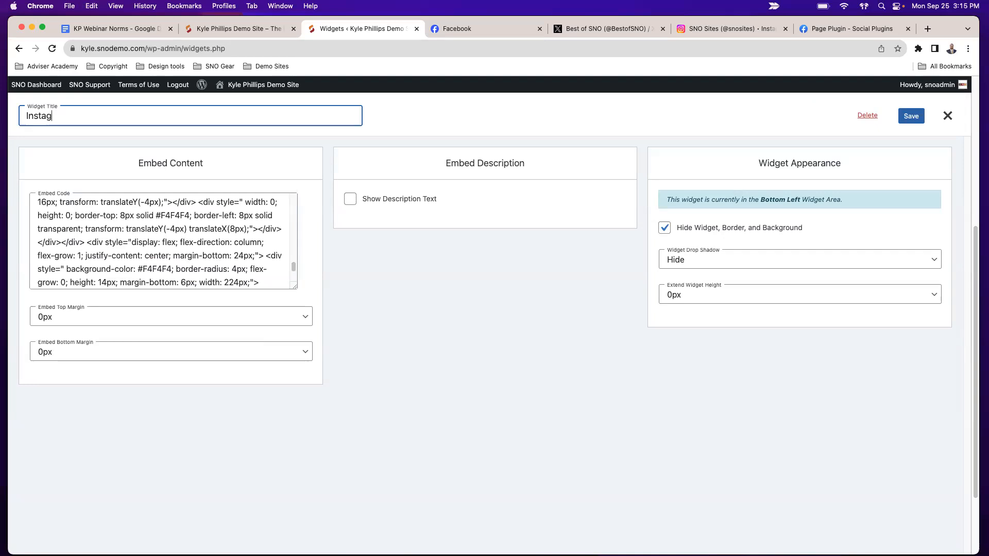
scroll(257, 236, down, 3)
scroll(249, 249, up, 10)
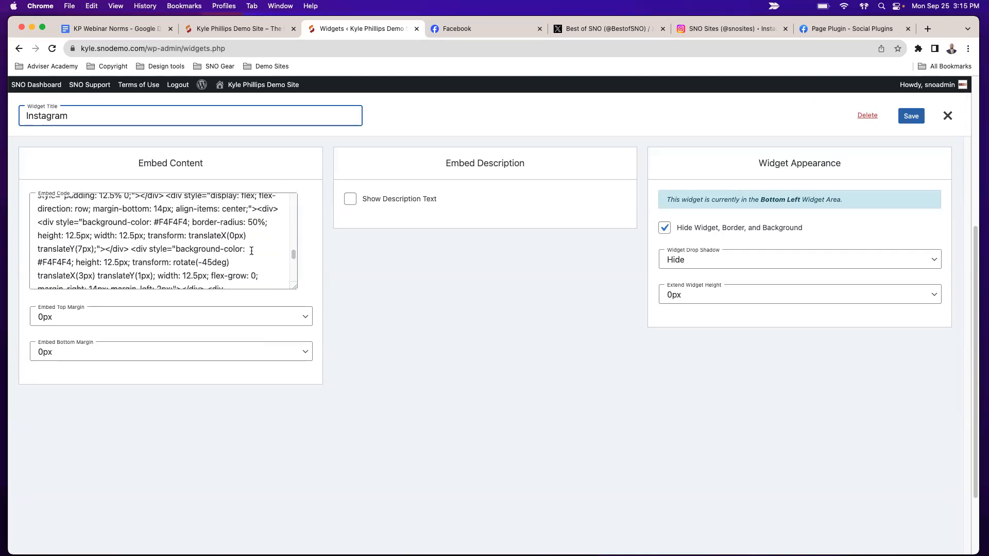
Clear the embed code widget's title and code, close its editor, and remove the widget from the Bottom Left area.
key(super+a)
key(BackSpace)
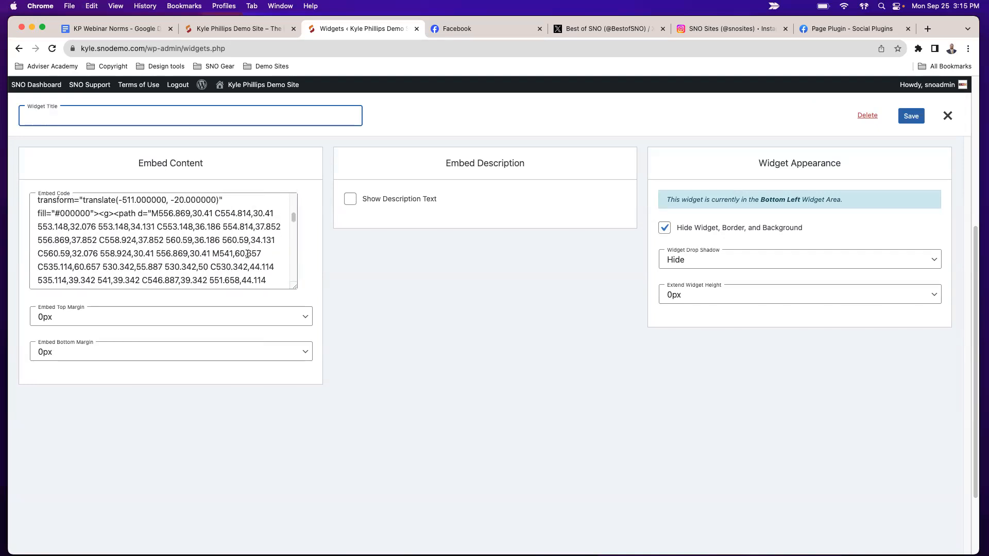
click(146, 261)
key(super+a)
key(BackSpace)
click(948, 115)
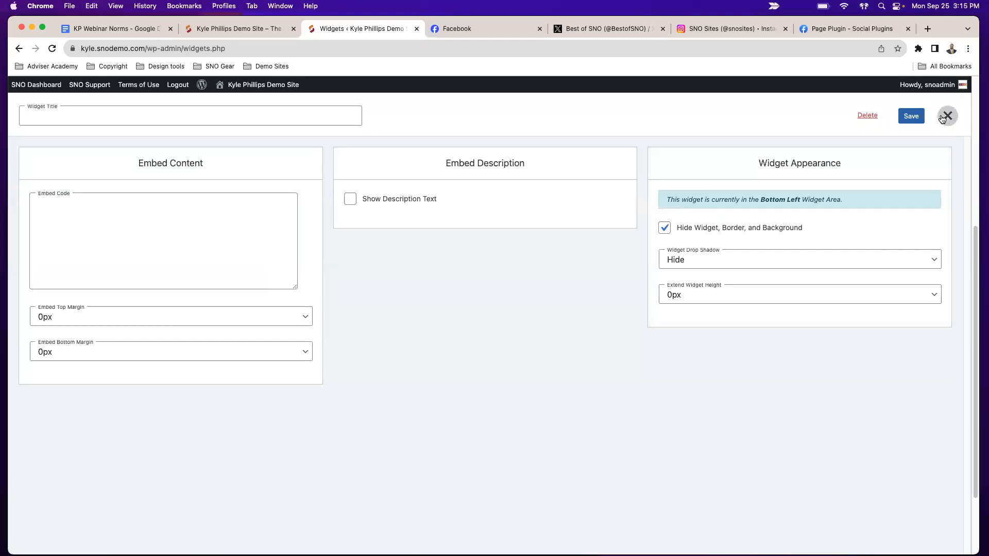
drag(551, 263, 229, 278)
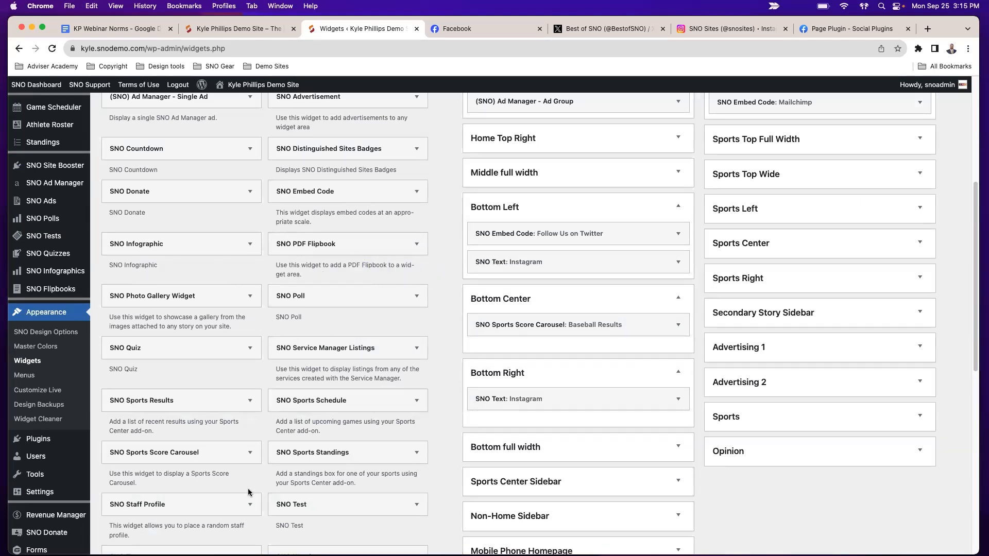
Add an SNO Text widget below the Bottom Left Instagram widget, insert the post's embed code as Text/HTML, save it and leave its editor.
scroll(267, 502, down, 1)
drag(172, 537, 569, 256)
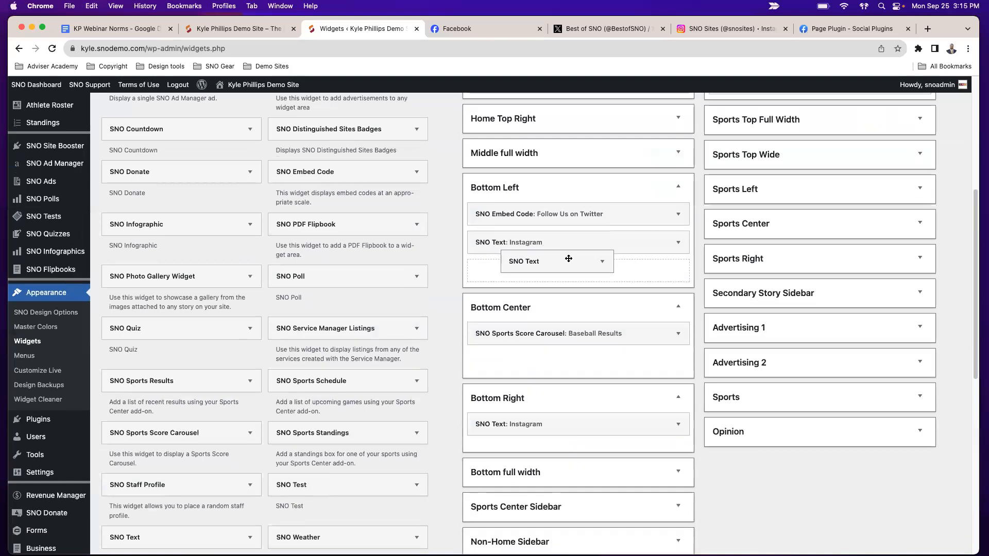
click(200, 231)
key(super+v)
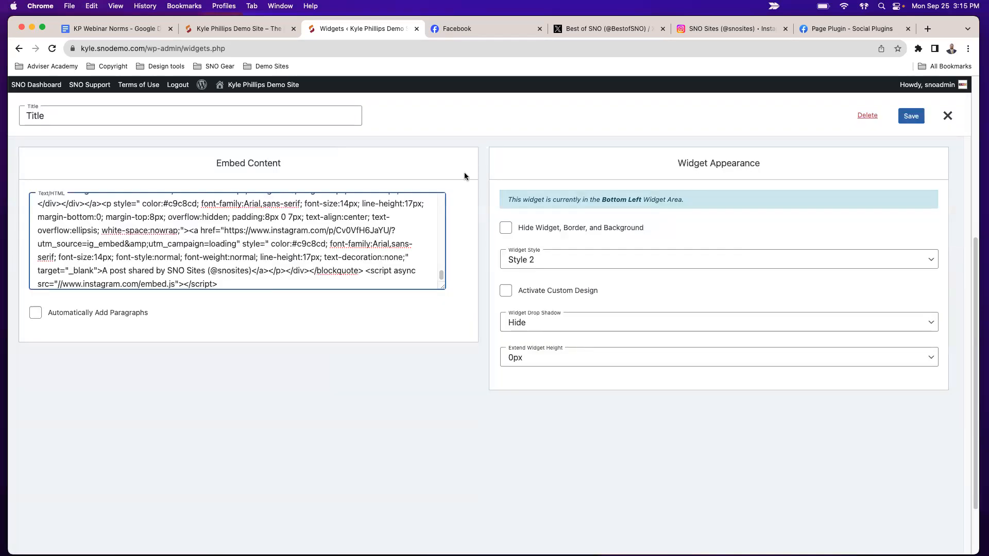
click(909, 116)
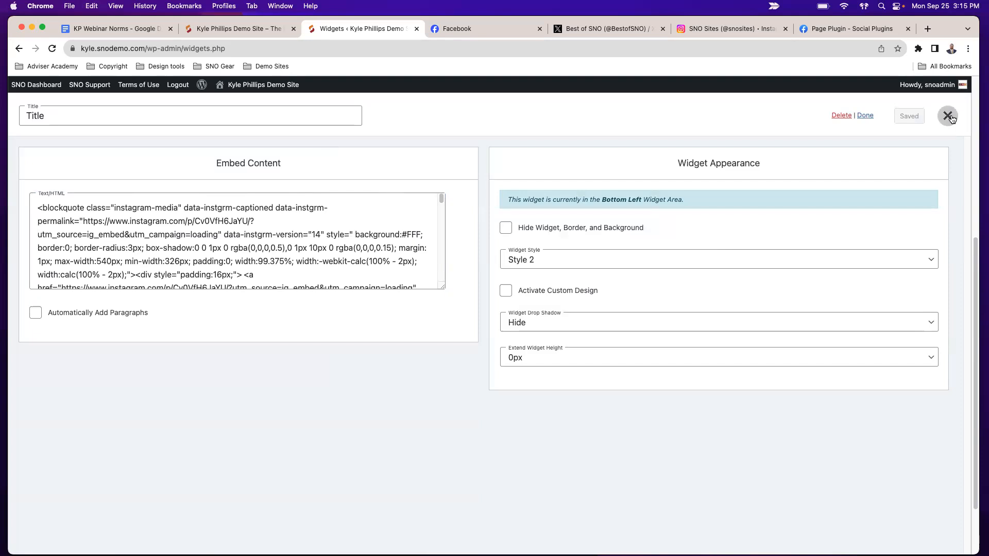
click(948, 115)
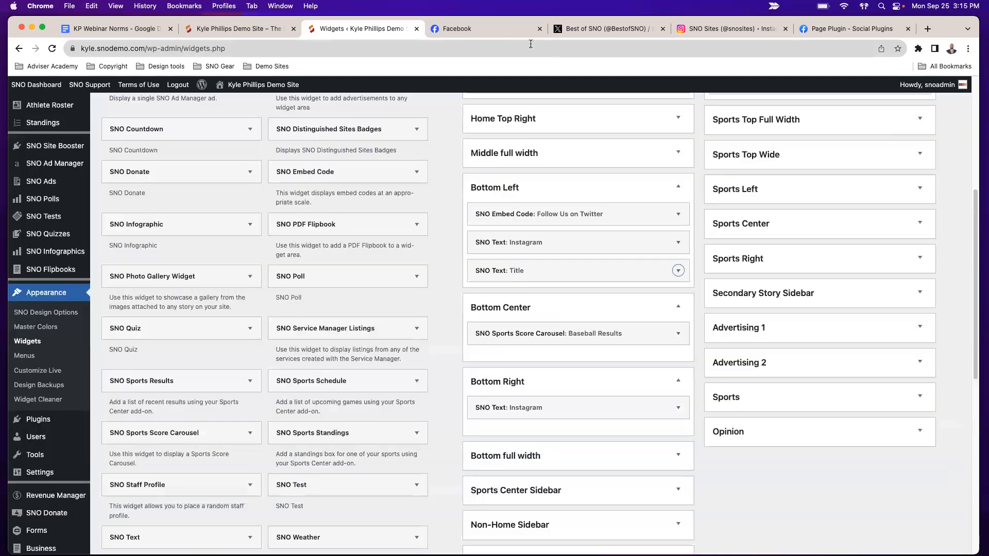
Reload the demo site's homepage and examine the single embedded Instagram post beneath the profile feed in the Bottom Left area.
click(236, 29)
key(super+r)
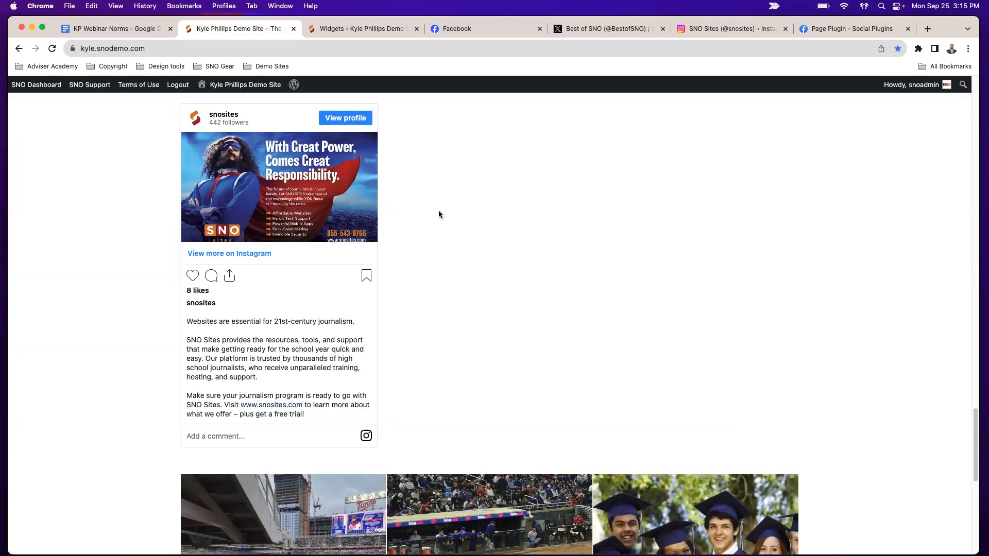
scroll(454, 208, up, 3)
scroll(477, 205, up, 2)
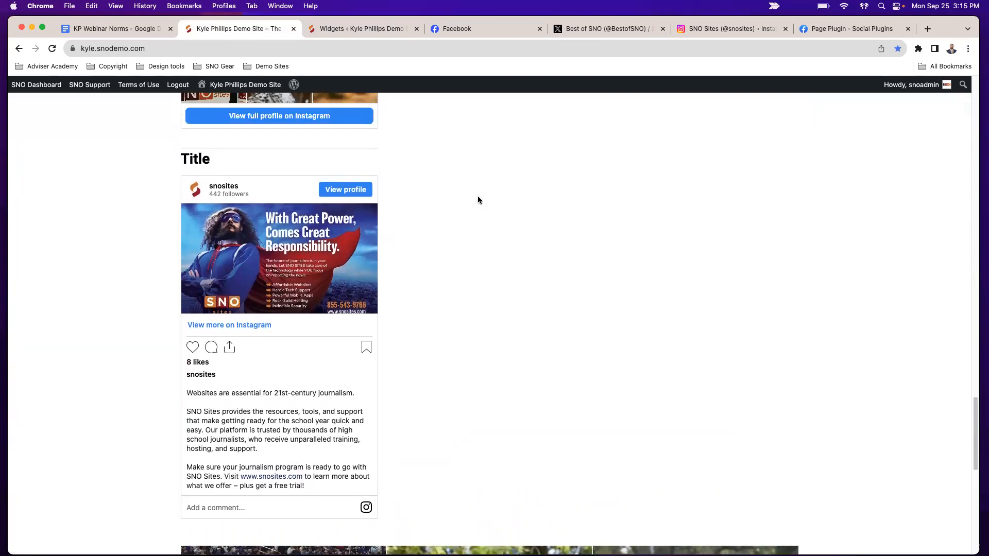
scroll(472, 198, up, 10)
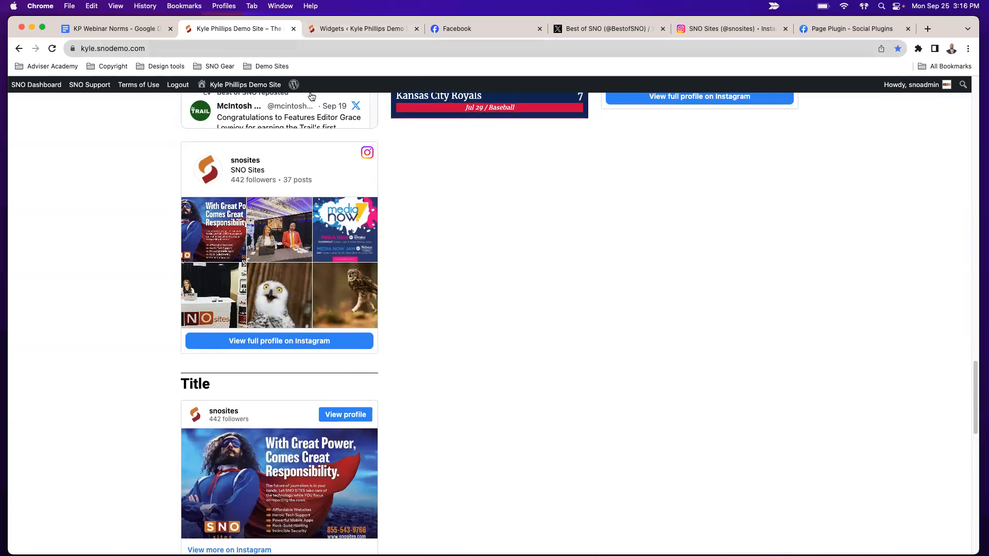
scroll(545, 214, up, 7)
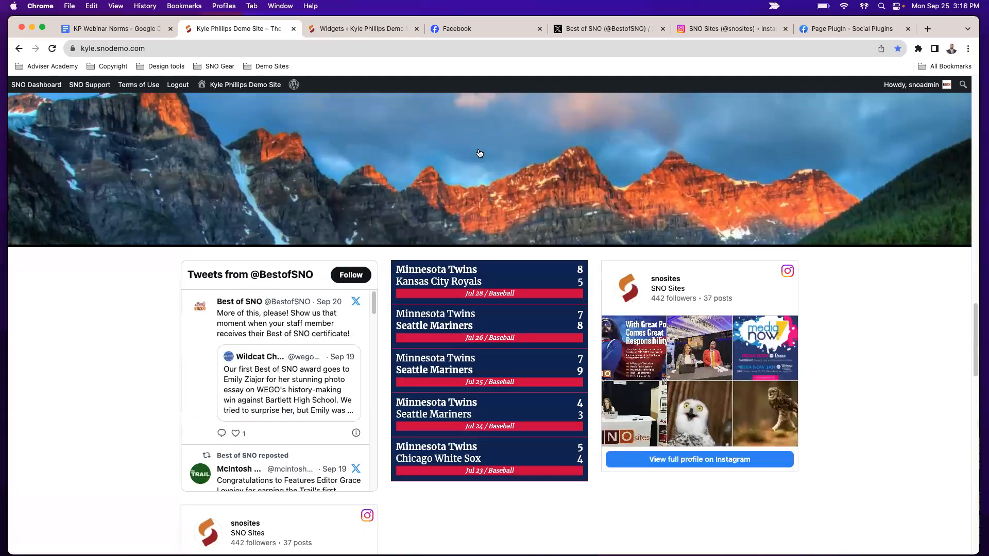
Return to the Widgets page and remove the SNO Text widgets named "Title" and "Instagram" from the Bottom Left area.
click(360, 29)
scroll(526, 223, down, 2)
scroll(576, 251, up, 3)
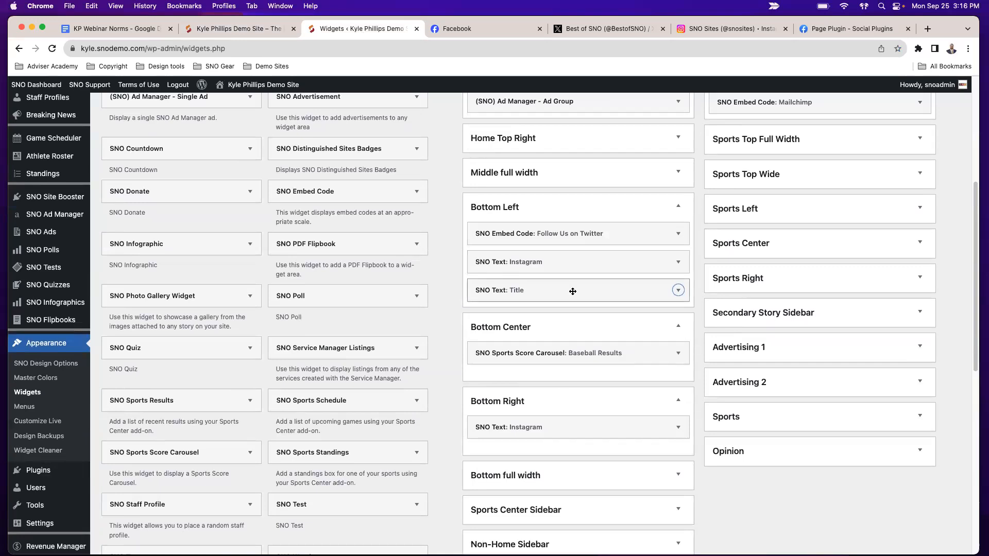
drag(562, 293, 263, 286)
drag(513, 264, 299, 253)
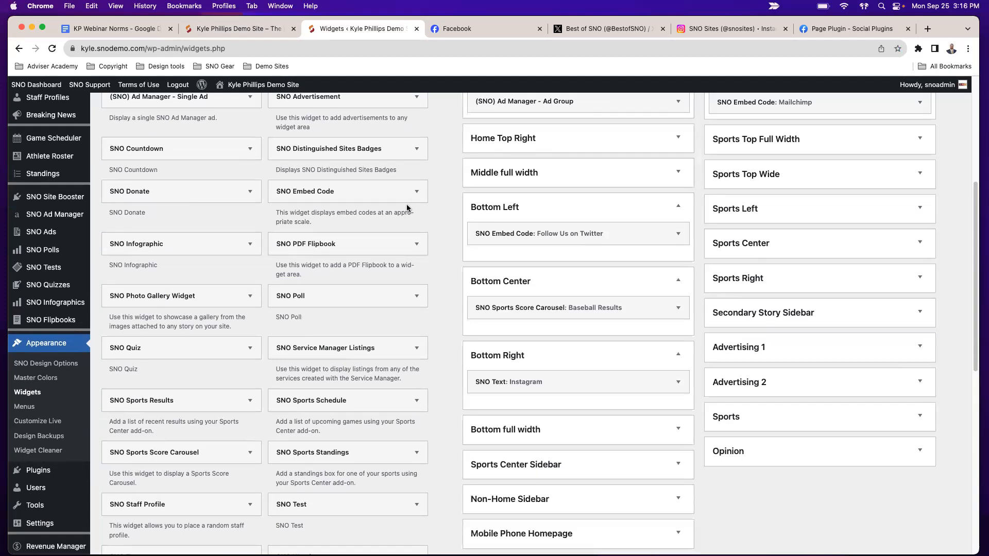